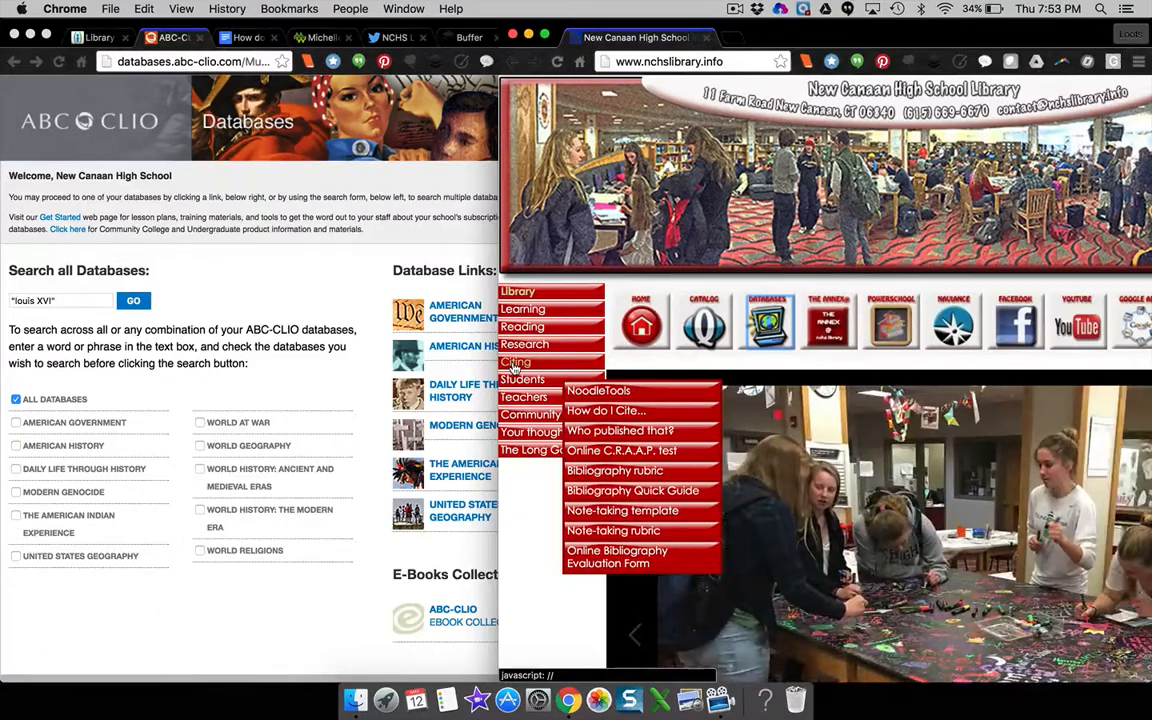
Open NoodleTools from the Citing resources of the school library website.
{"action": "left_click", "coordinate": [602, 391]}
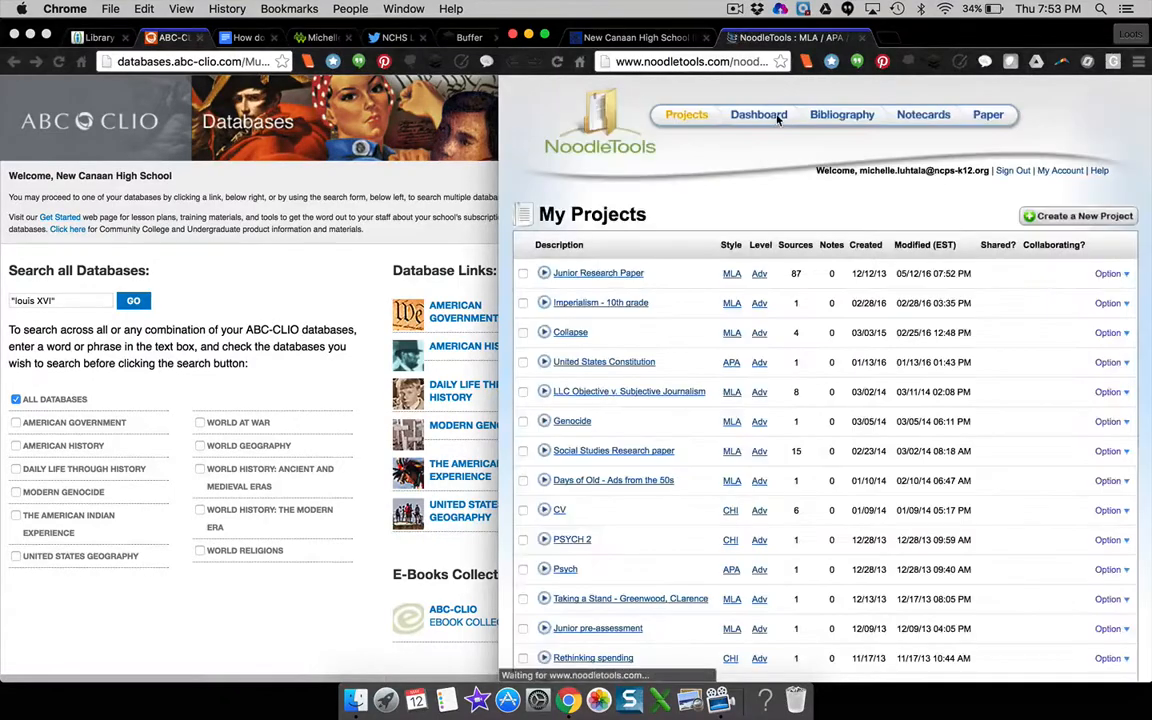
Open Google Drive from Chrome's apps page in a new tab and widen the browser window to show the whole page.
{"action": "left_click", "coordinate": [893, 42]}
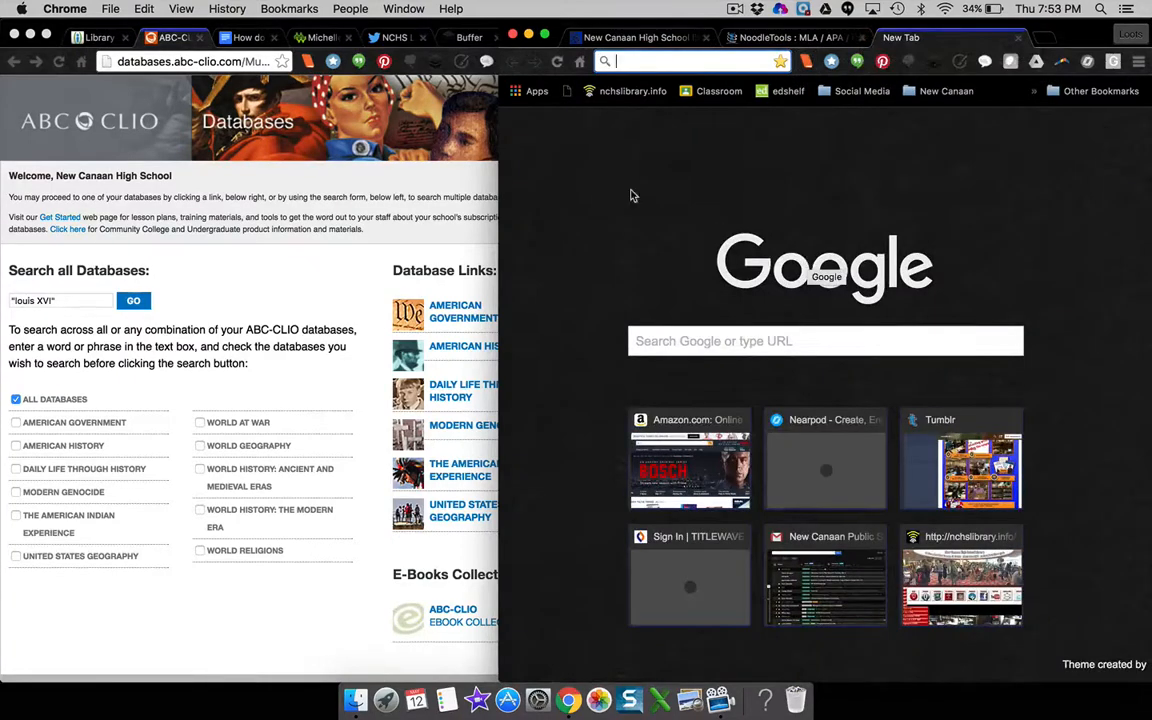
{"action": "left_click", "coordinate": [530, 92]}
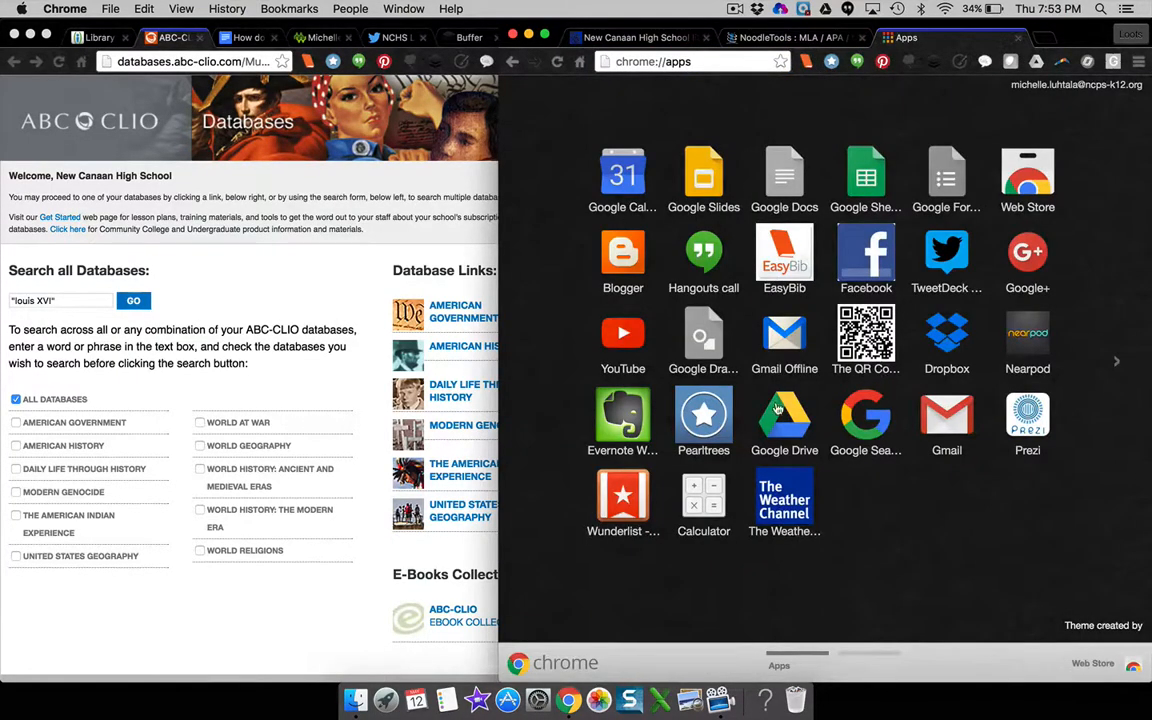
{"action": "left_click", "coordinate": [700, 366]}
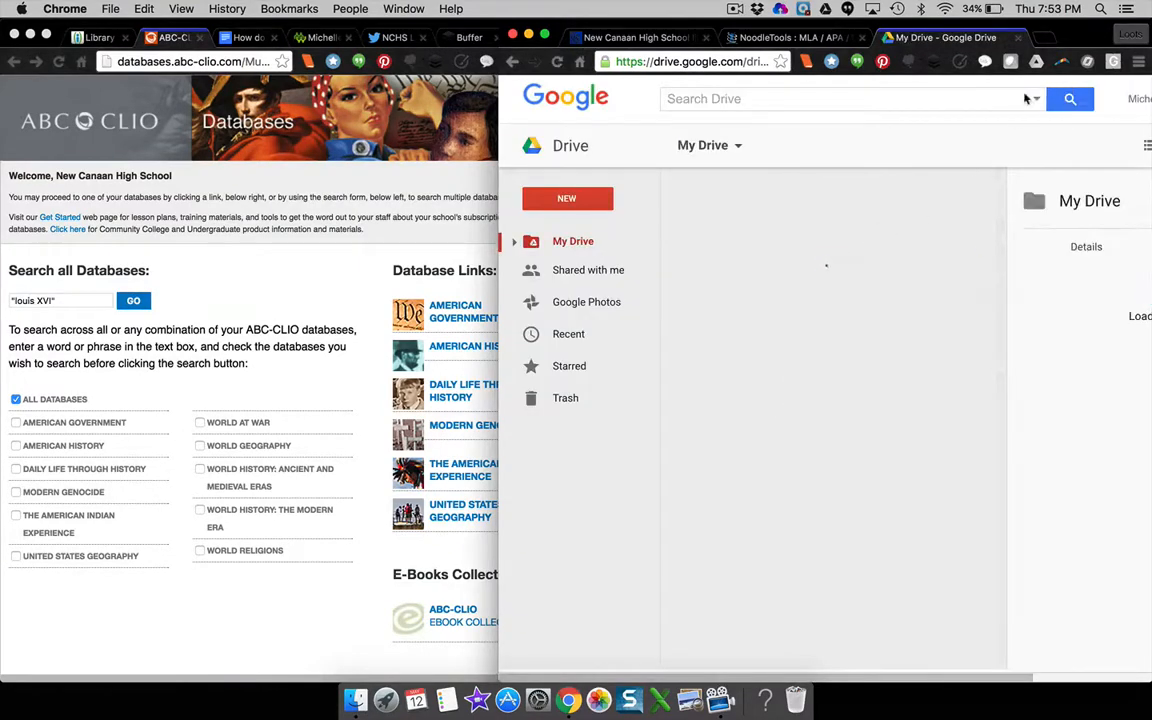
{"action": "left_click_drag", "start_coordinate": [1074, 35], "coordinate": [972, 35]}
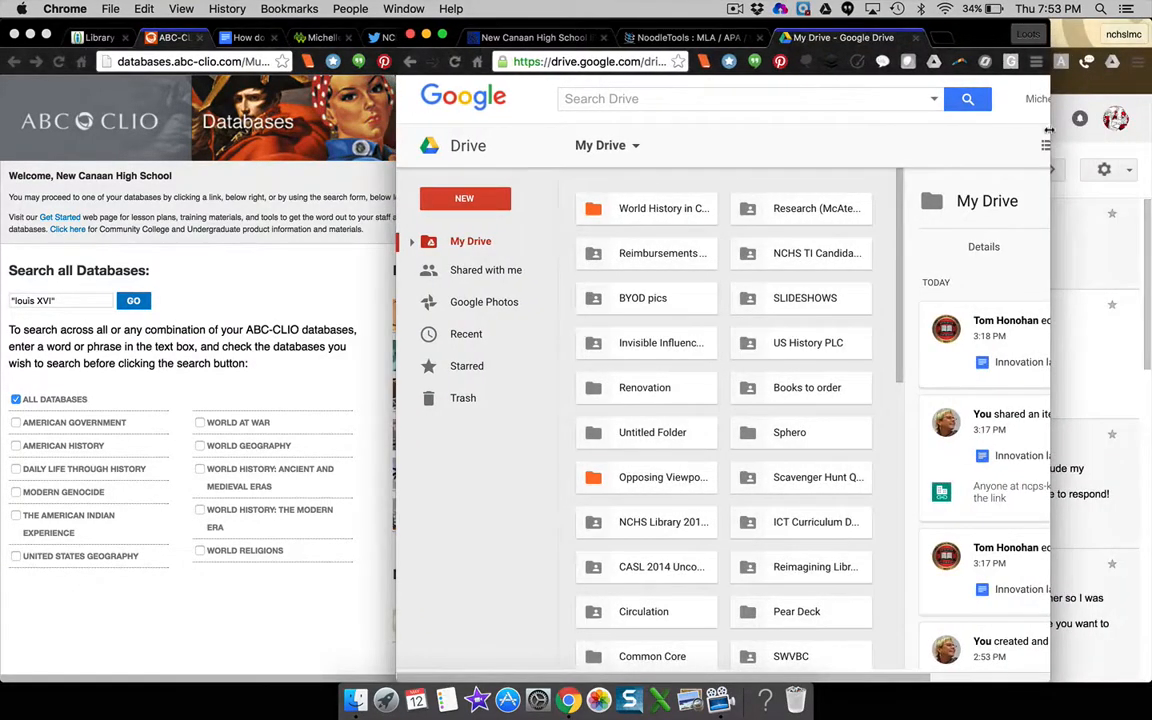
{"action": "left_click_drag", "start_coordinate": [1050, 150], "coordinate": [1150, 145]}
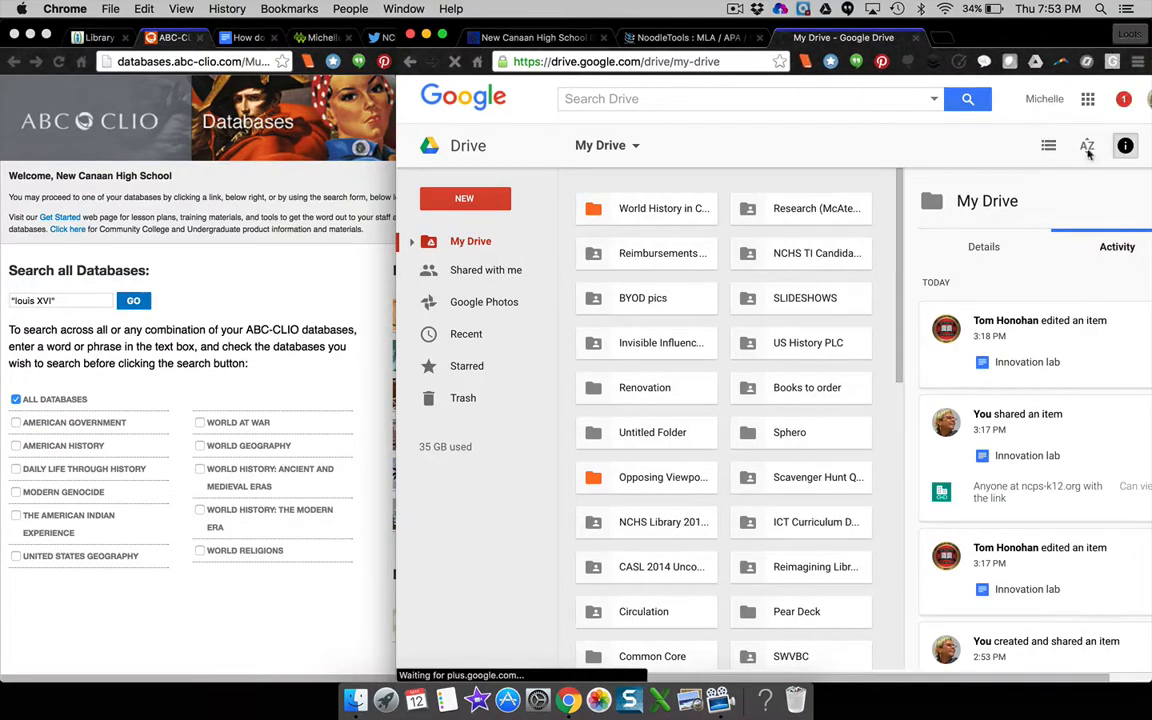
Launch NoodleTools from the additional Google apps available in Drive.
{"action": "left_click", "coordinate": [1088, 99]}
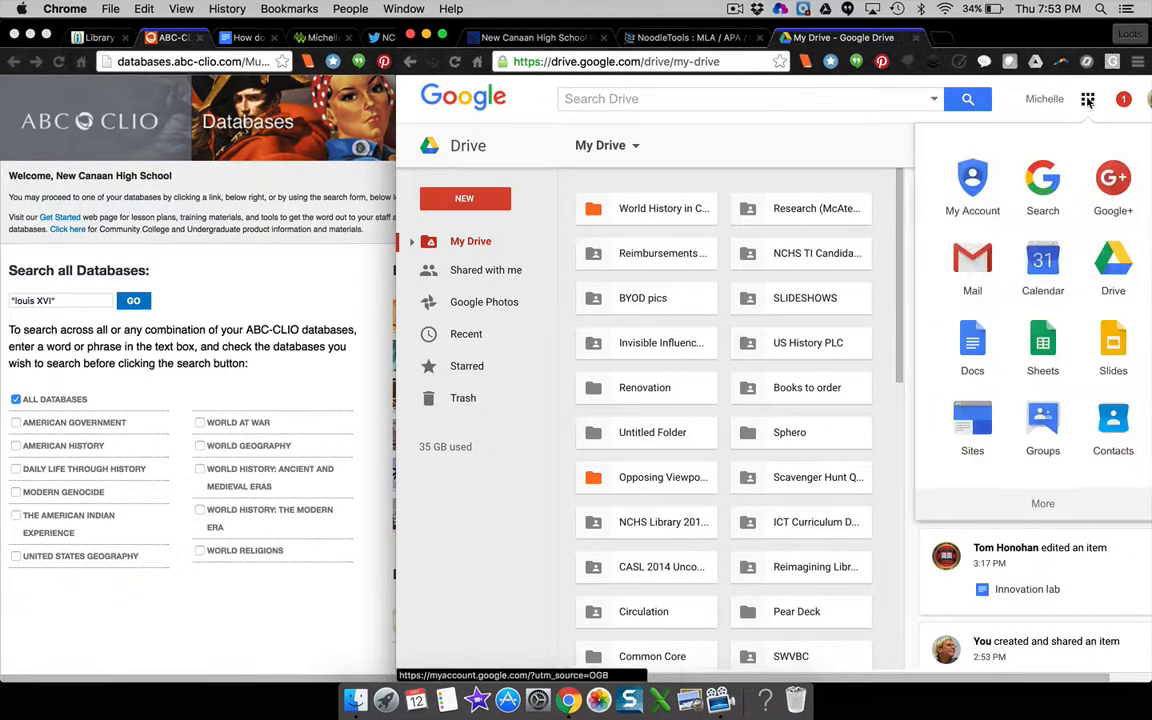
{"action": "scroll", "coordinate": [1081, 266], "scroll_direction": "down", "scroll_amount": 2}
{"action": "scroll", "coordinate": [1081, 266], "scroll_direction": "down", "scroll_amount": 8}
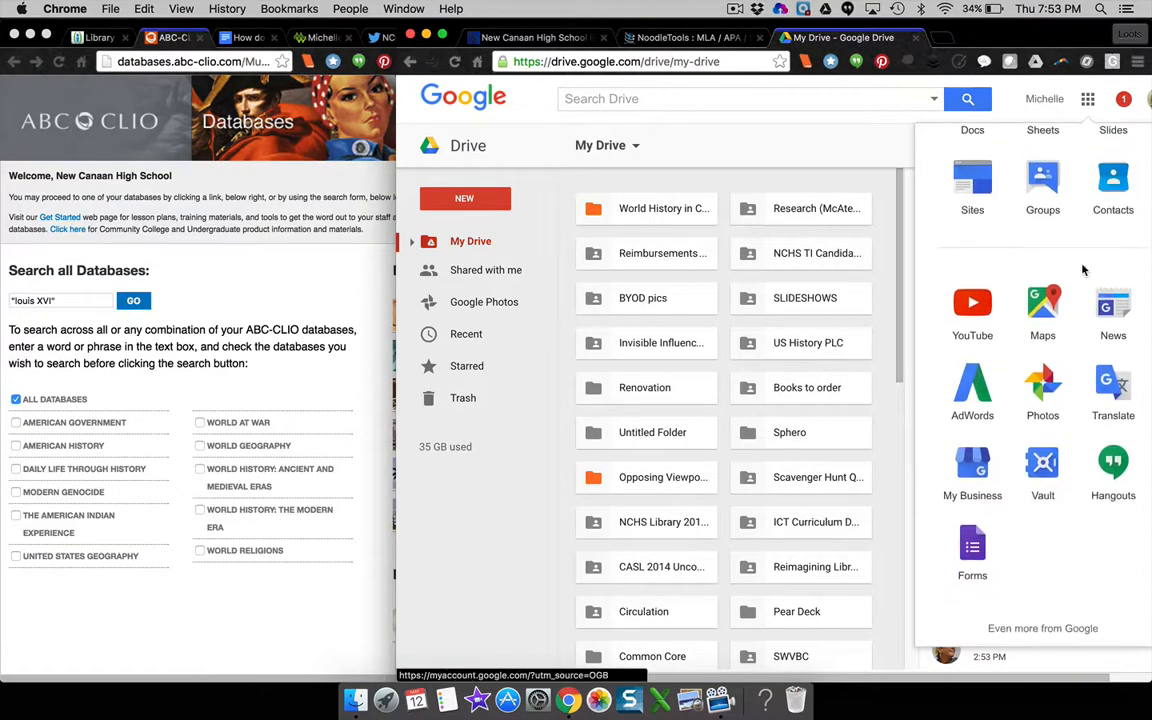
{"action": "scroll", "coordinate": [1083, 268], "scroll_direction": "down", "scroll_amount": 5}
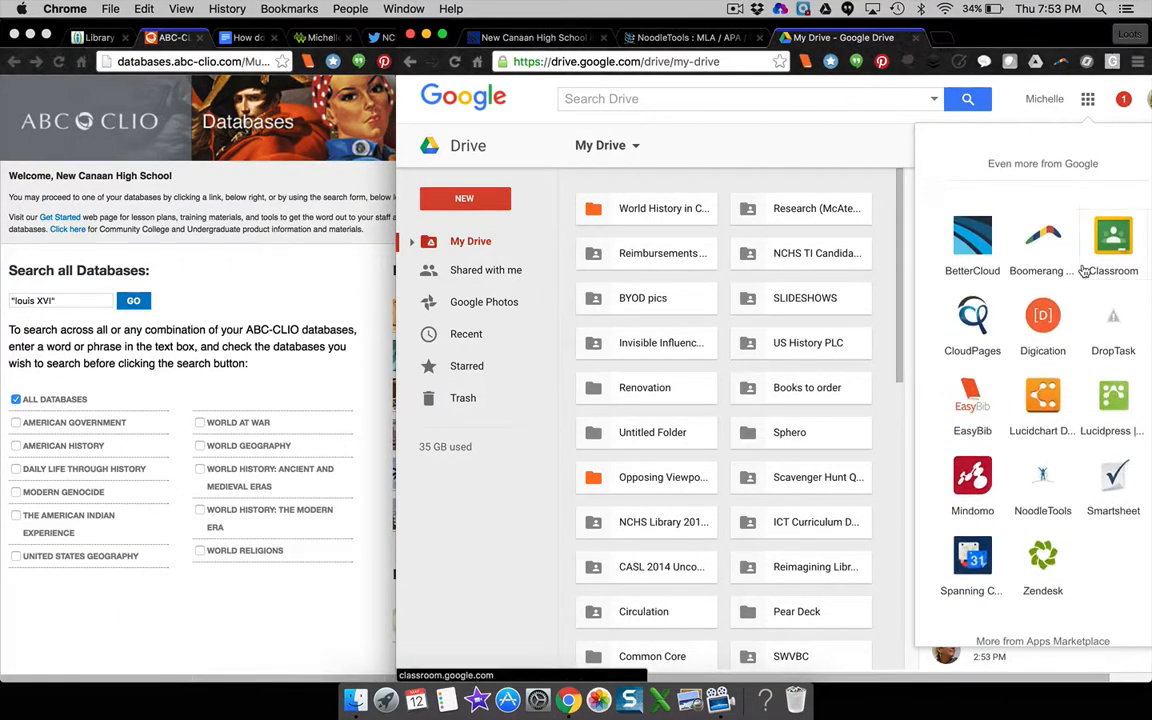
{"action": "left_click", "coordinate": [1043, 475]}
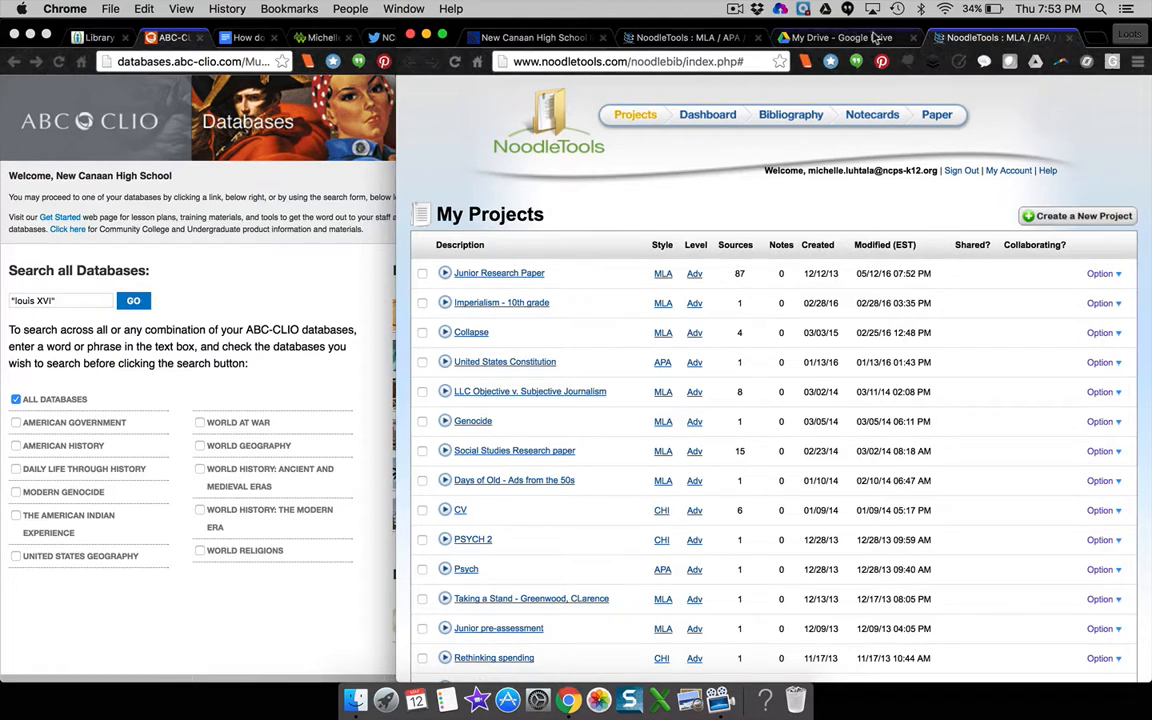
Return to the first NoodleTools page and open the Works Cited of the project "Imperialism - 10th grade".
{"action": "left_click", "coordinate": [704, 39]}
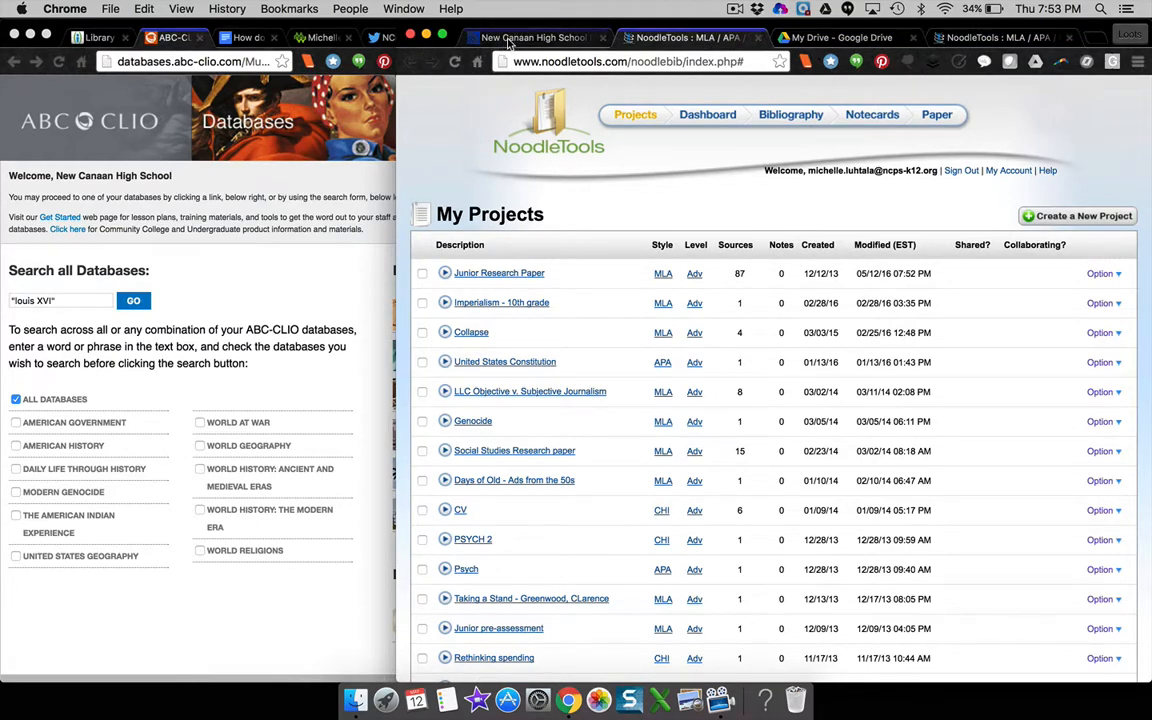
{"action": "left_click", "coordinate": [470, 303]}
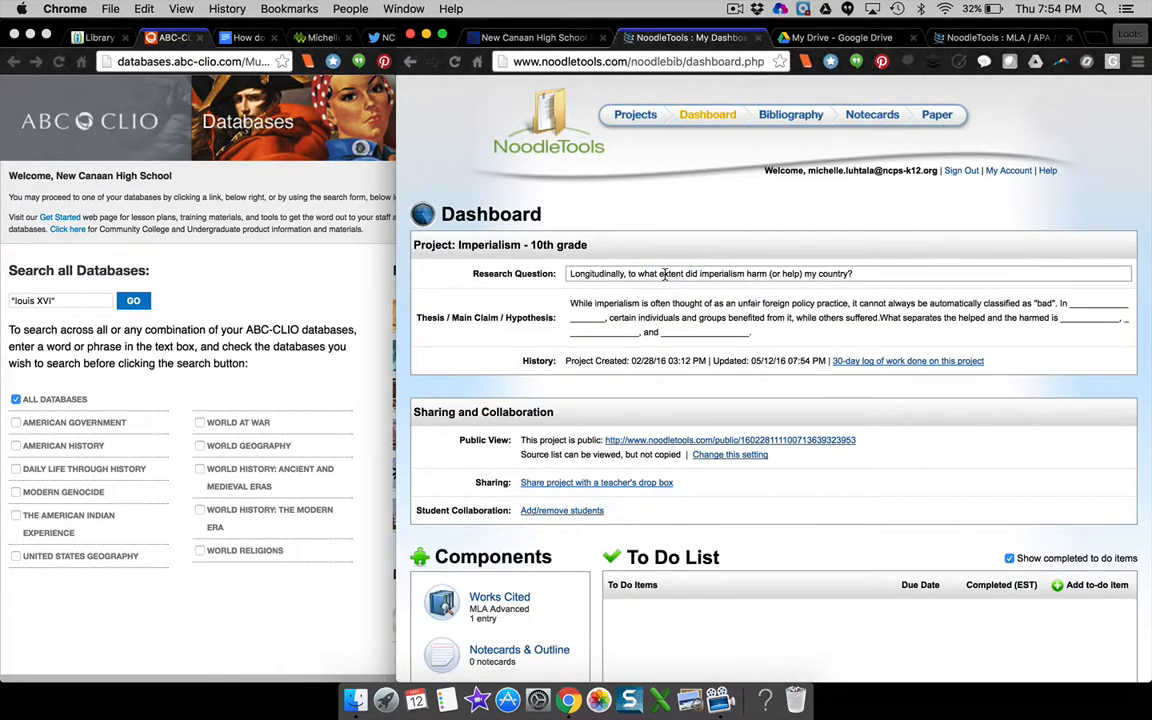
{"action": "scroll", "coordinate": [663, 274], "scroll_direction": "down", "scroll_amount": 5}
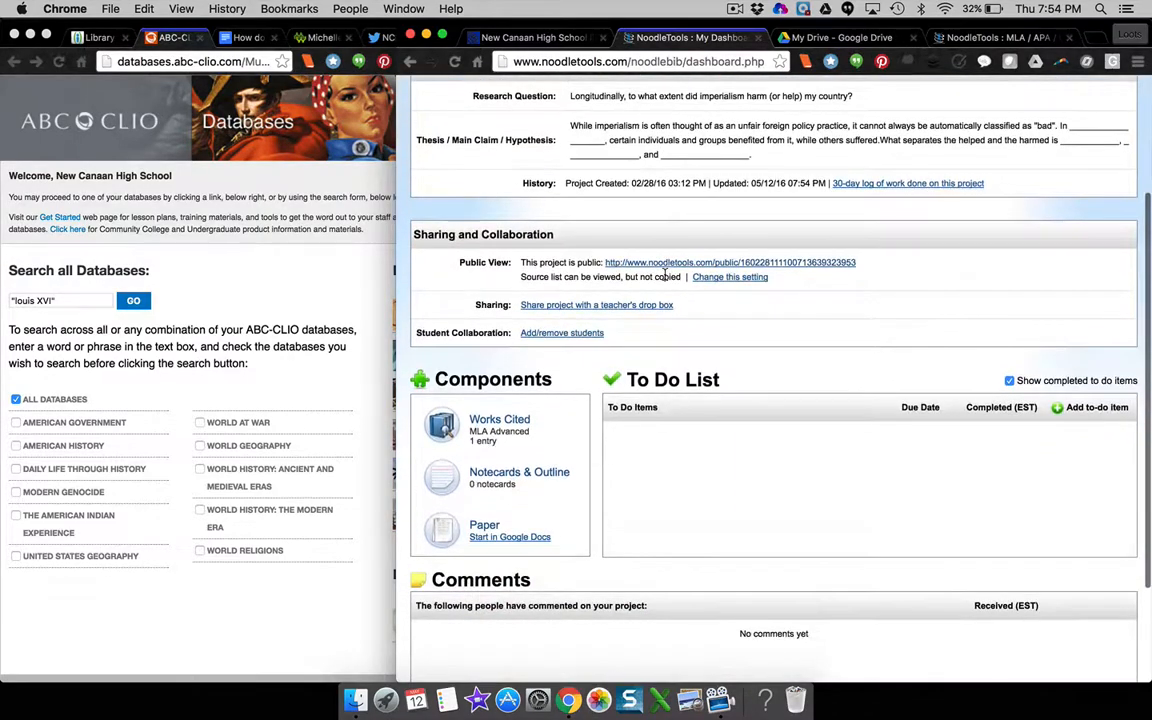
{"action": "scroll", "coordinate": [663, 274], "scroll_direction": "down", "scroll_amount": 1}
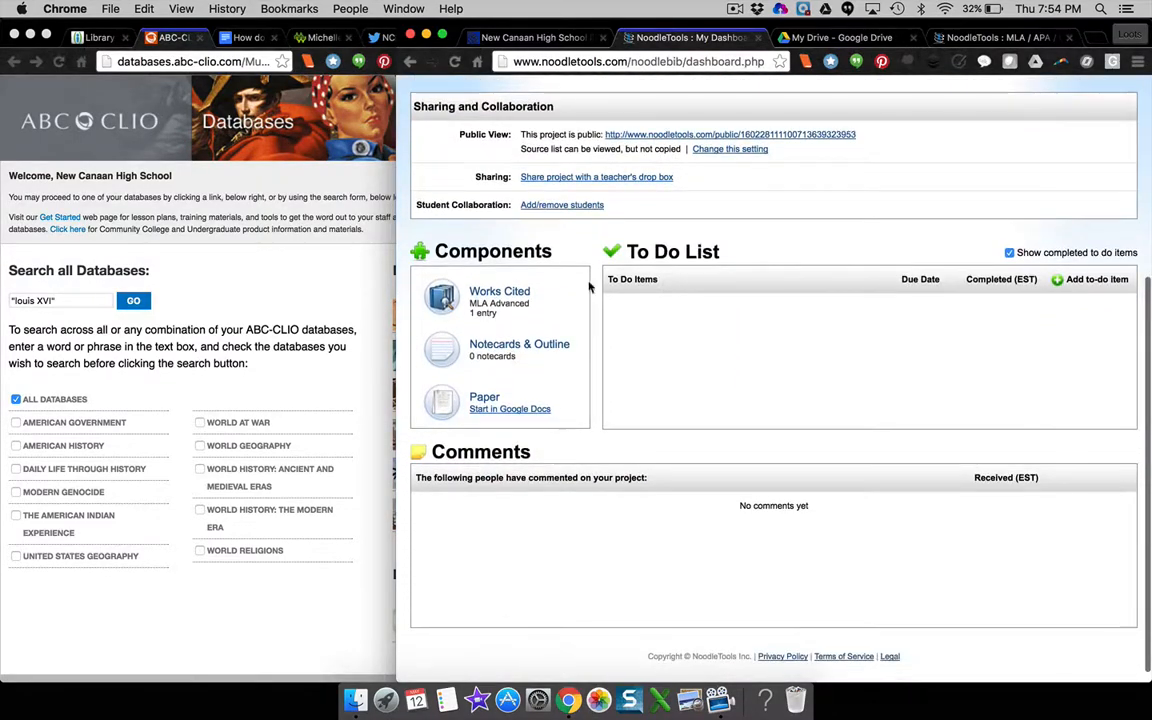
{"action": "left_click", "coordinate": [500, 292]}
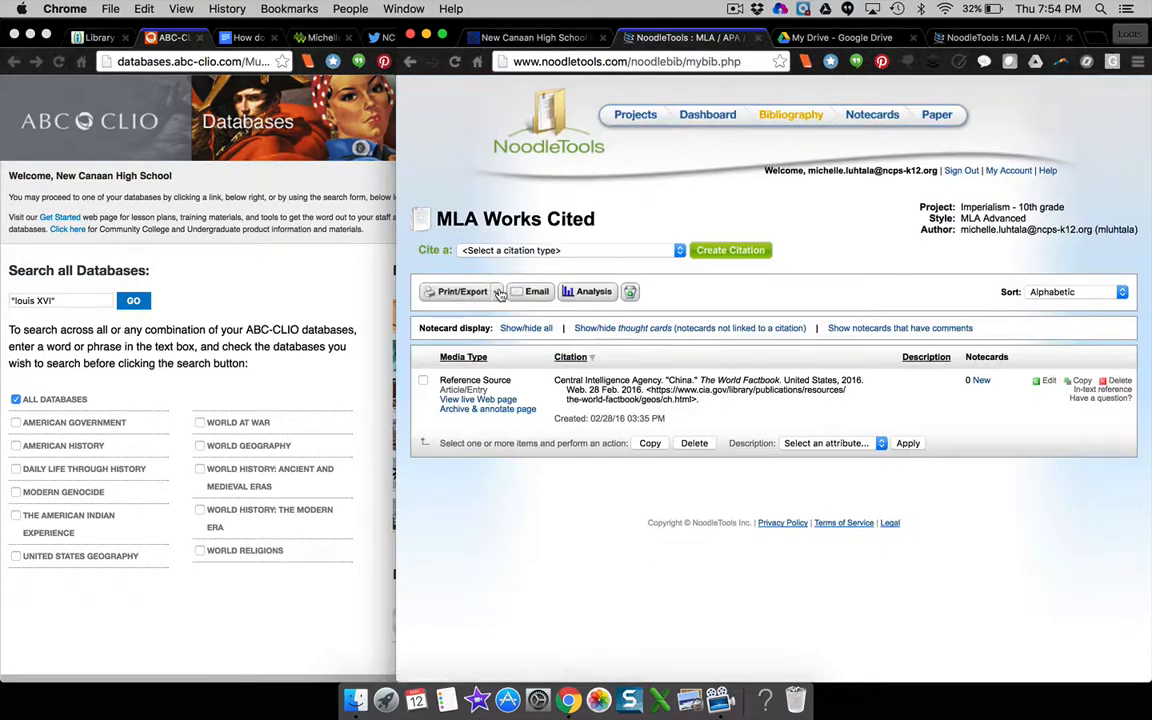
Create a new citation of type Database in the MLA Works Cited.
{"action": "left_click", "coordinate": [621, 252]}
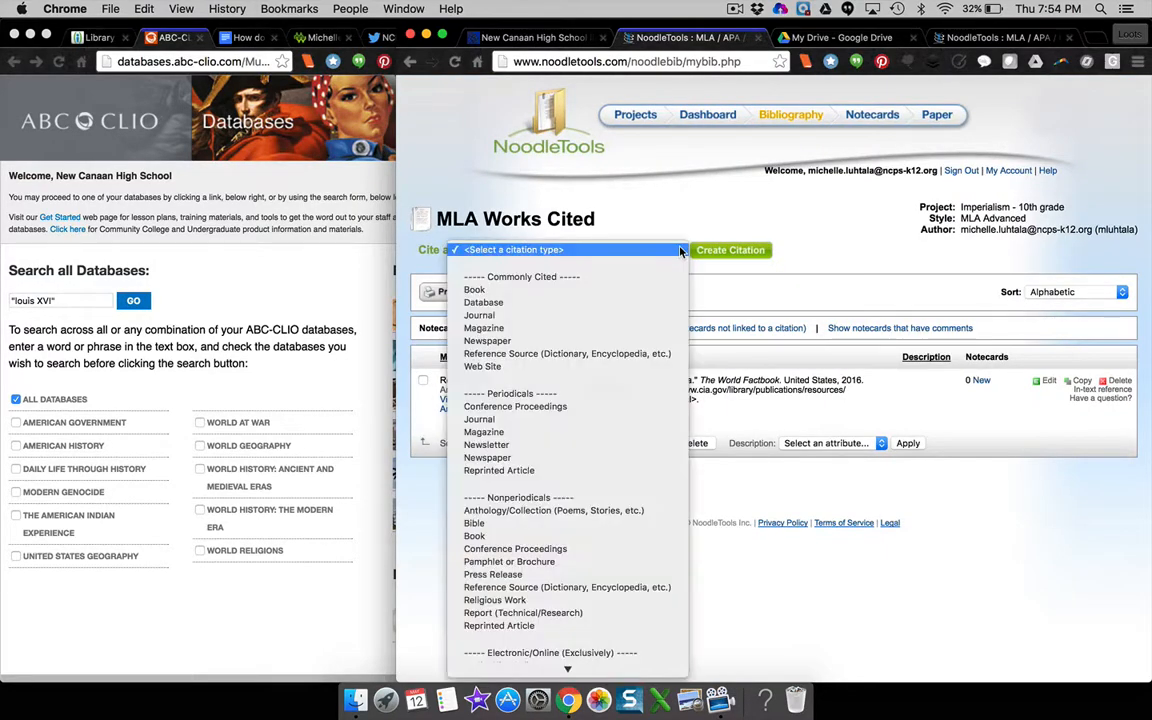
{"action": "scroll", "coordinate": [590, 327], "scroll_direction": "down", "scroll_amount": 15}
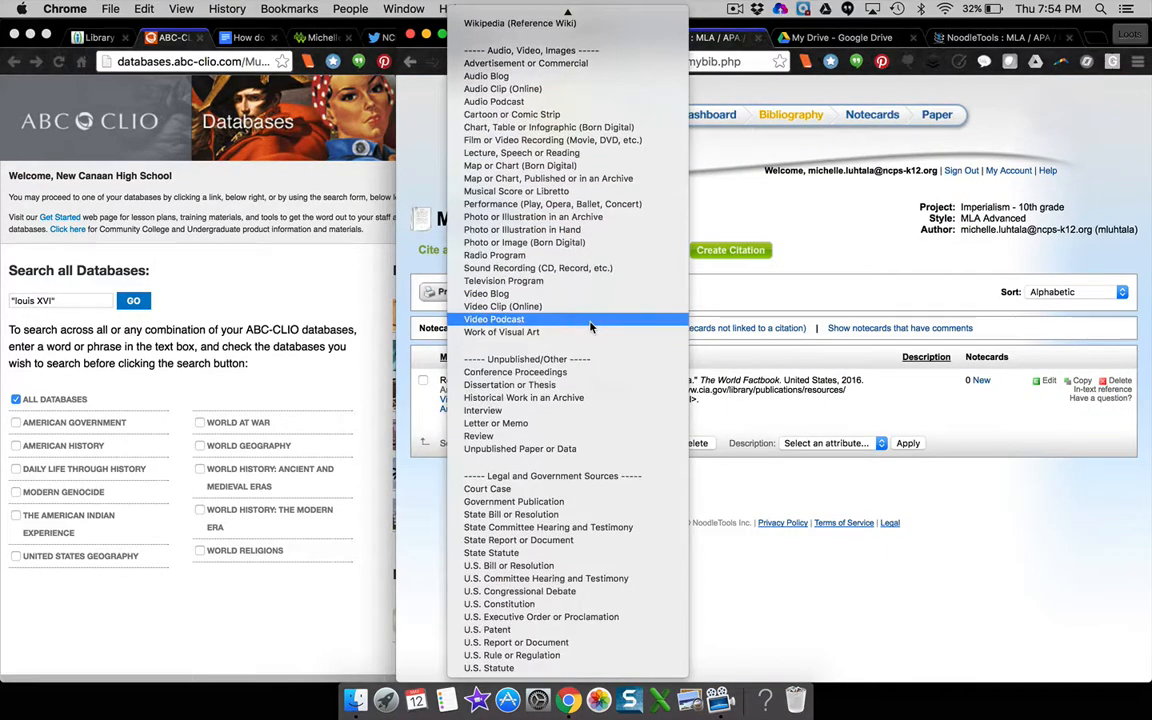
{"action": "scroll", "coordinate": [590, 327], "scroll_direction": "up", "scroll_amount": 15}
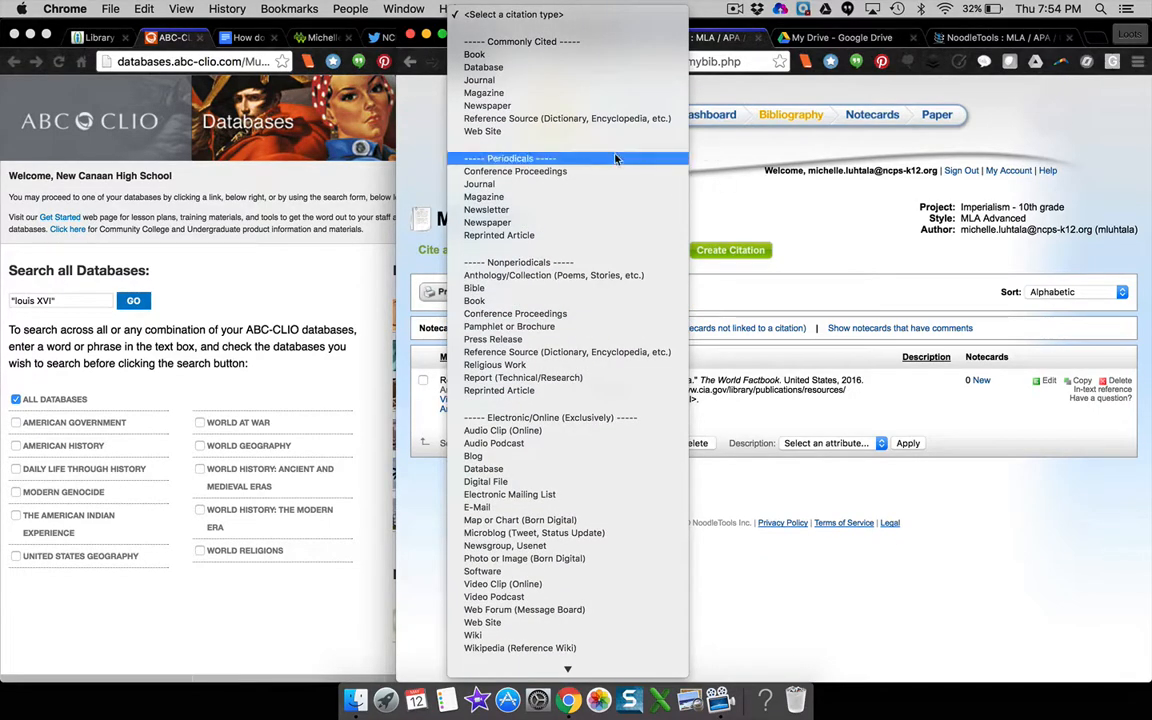
{"action": "left_click", "coordinate": [566, 67]}
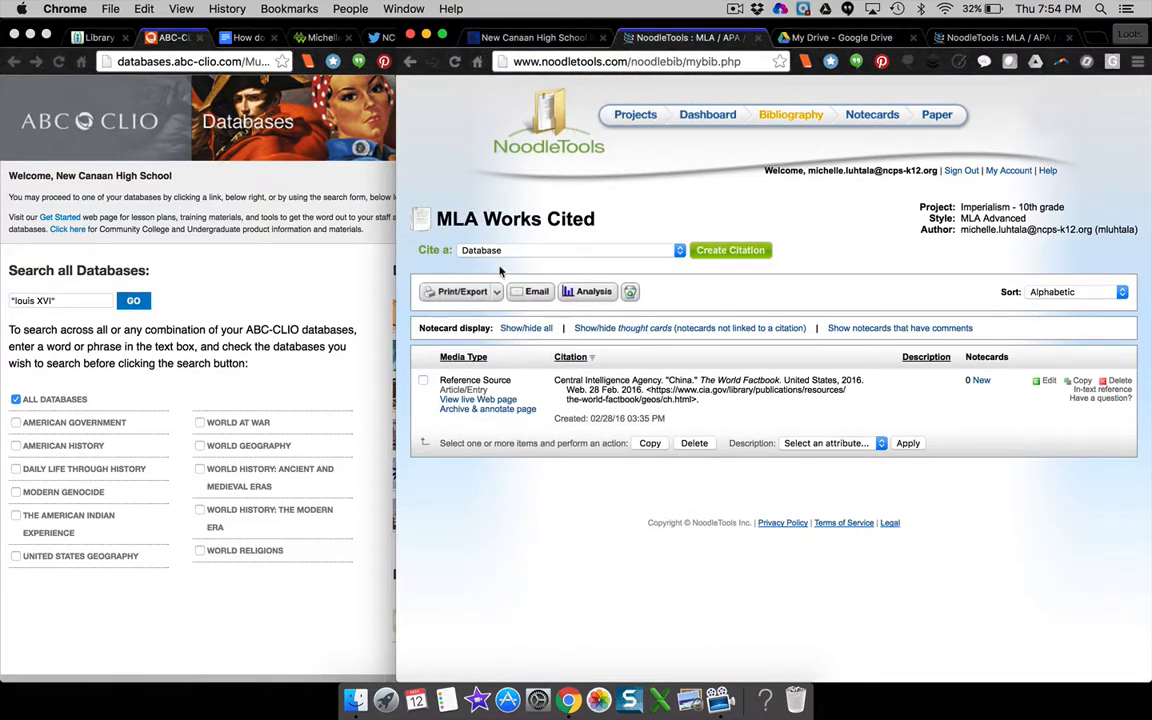
{"action": "left_click", "coordinate": [718, 251]}
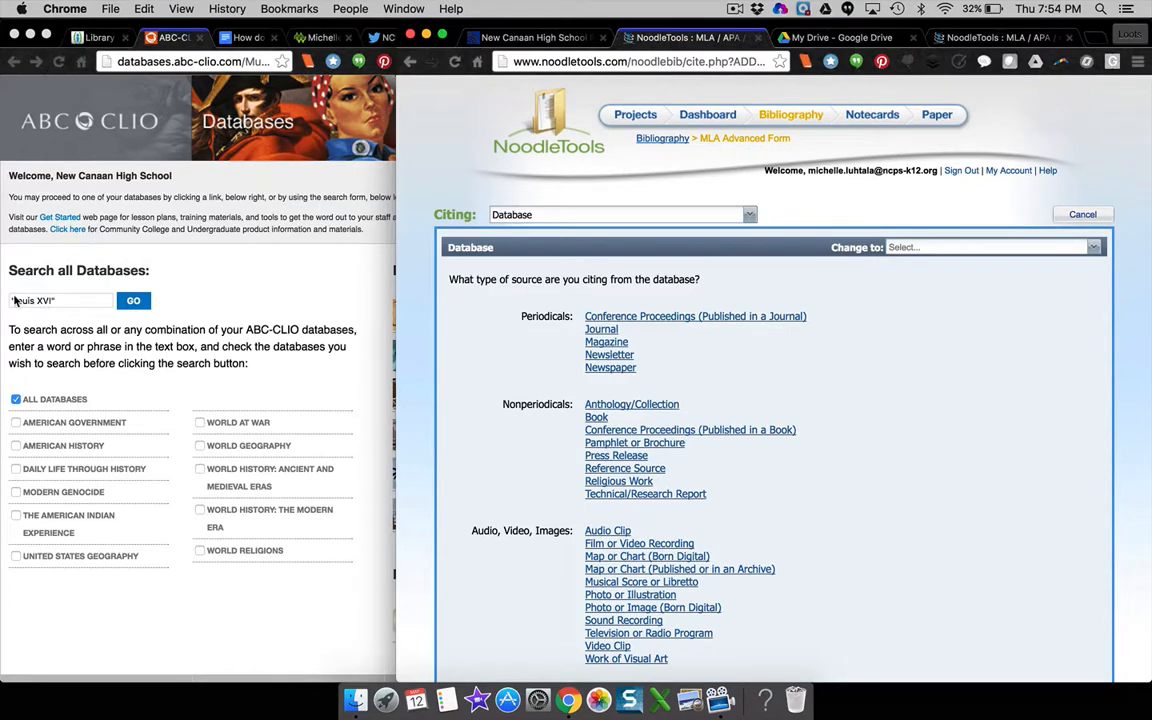
Search all ABC-CLIO databases for "louis XVI" and open the Louis XVI biography in World History: The Modern Era.
{"action": "left_click", "coordinate": [133, 302]}
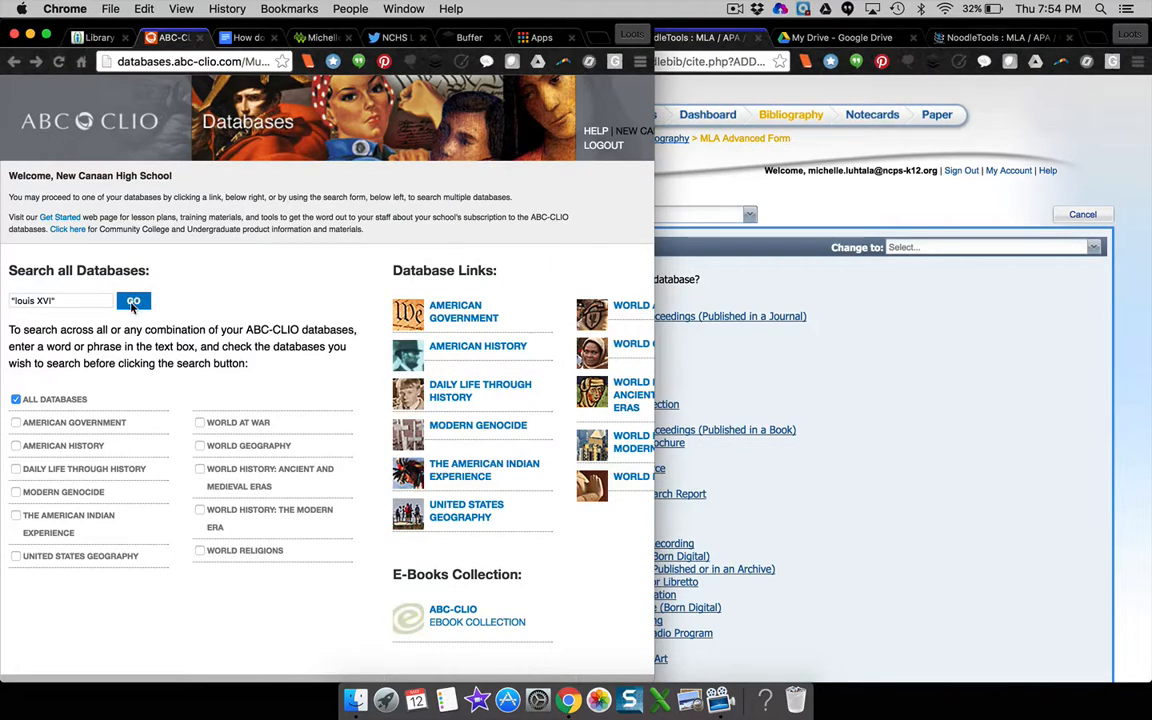
{"action": "left_click", "coordinate": [133, 302]}
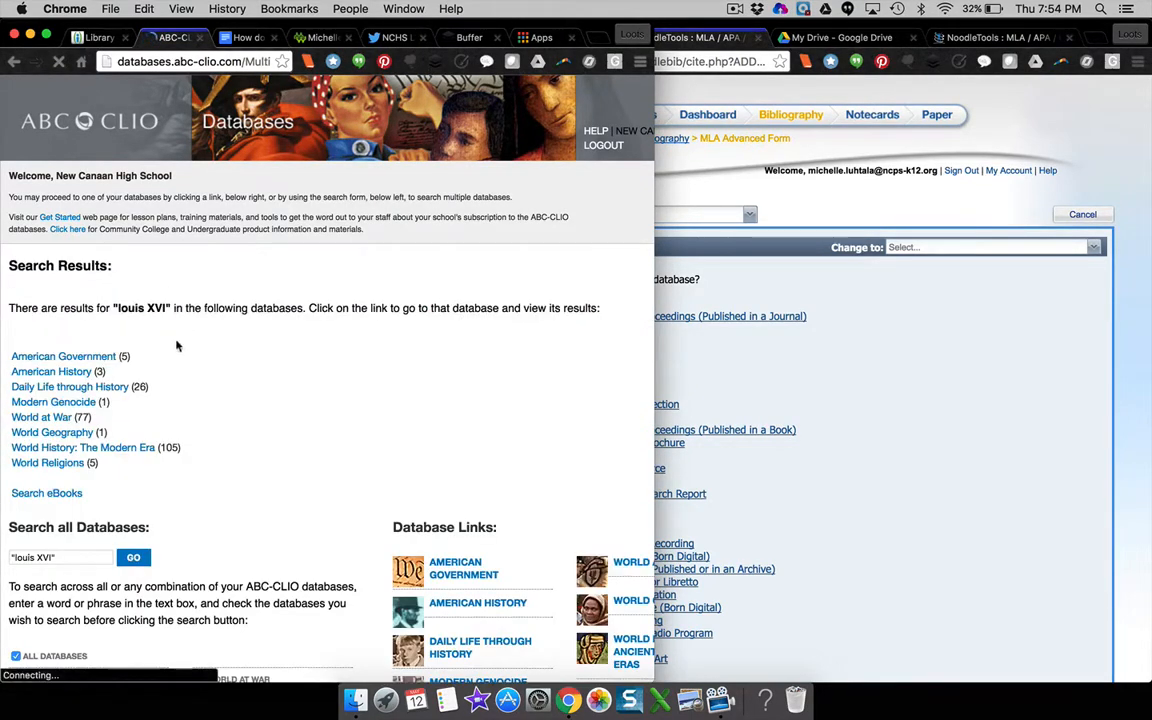
{"action": "left_click", "coordinate": [116, 452]}
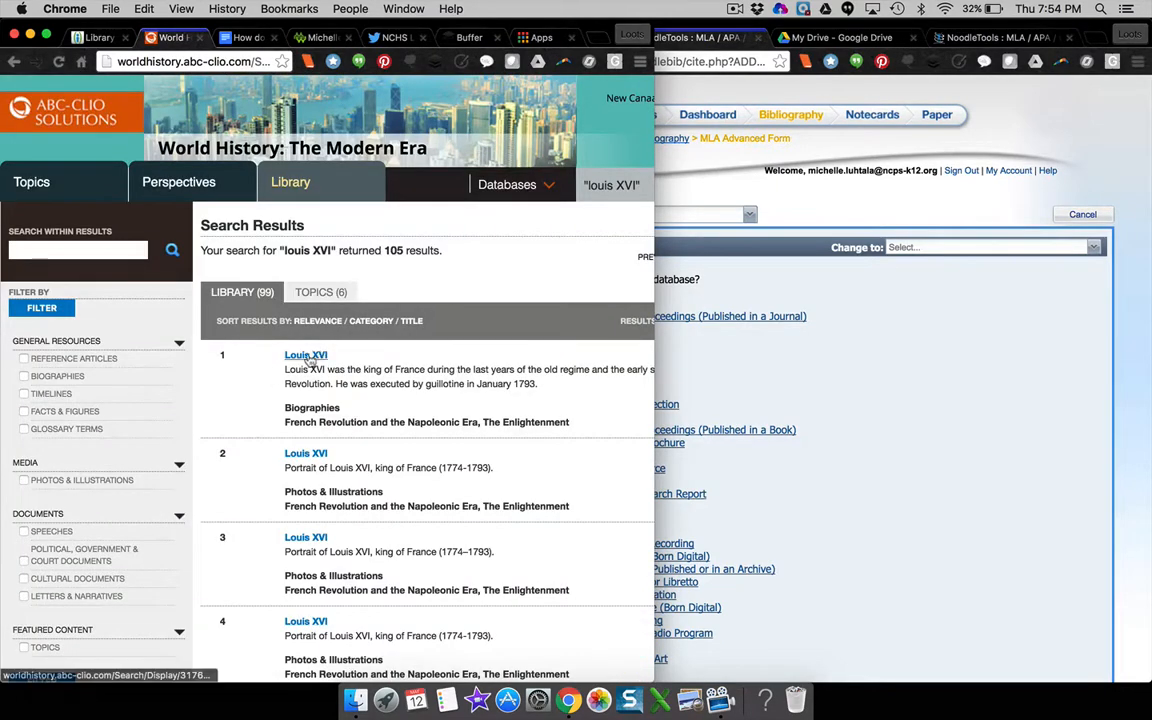
{"action": "left_click", "coordinate": [306, 356]}
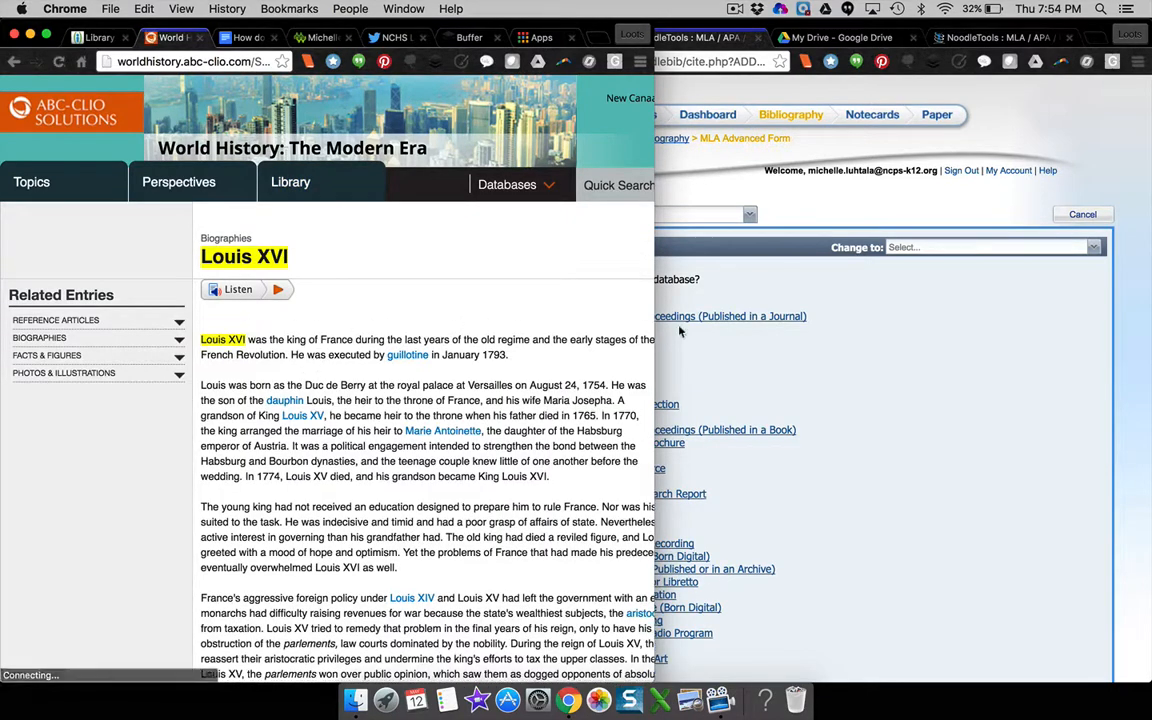
Set the NoodleTools database citation's source type to Reference Source and mark it as E-publication (born digital).
{"action": "left_click", "coordinate": [841, 319]}
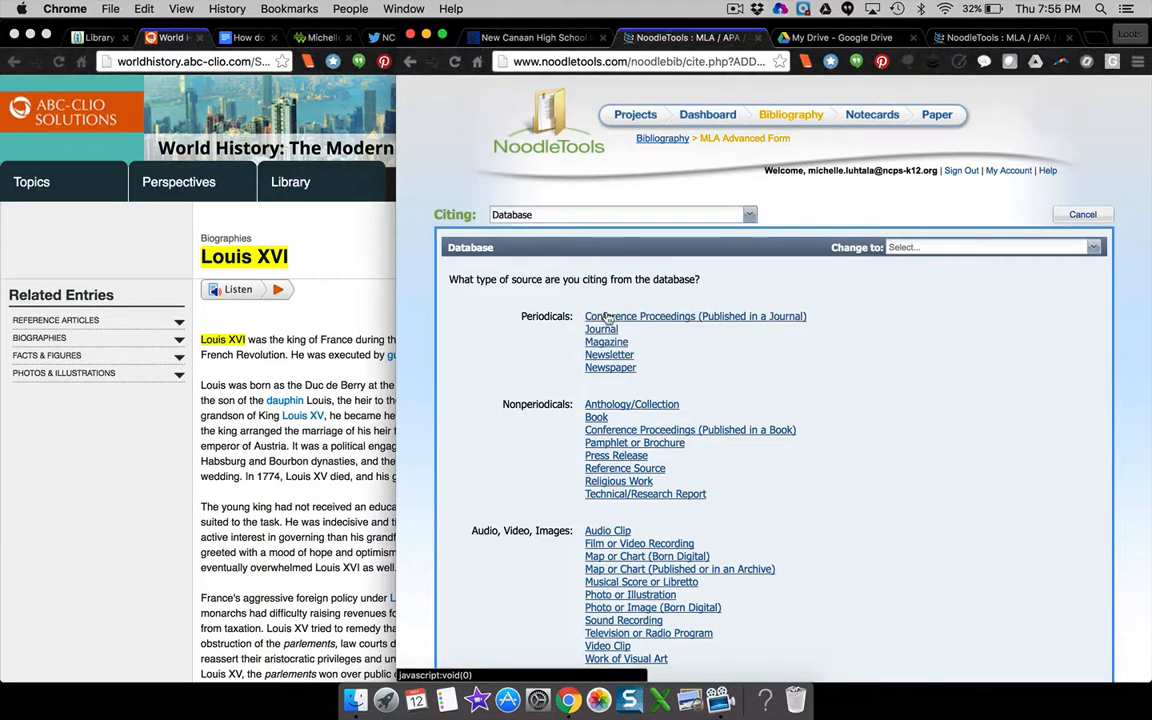
{"action": "left_click", "coordinate": [643, 469]}
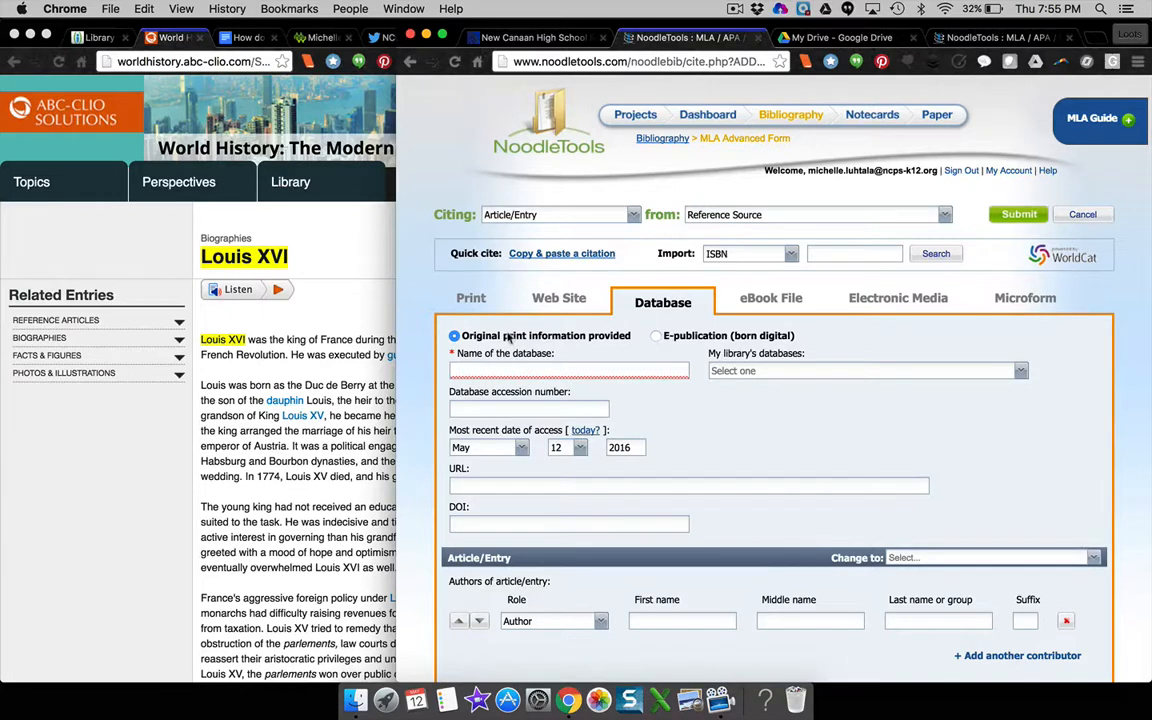
{"action": "left_click", "coordinate": [657, 336]}
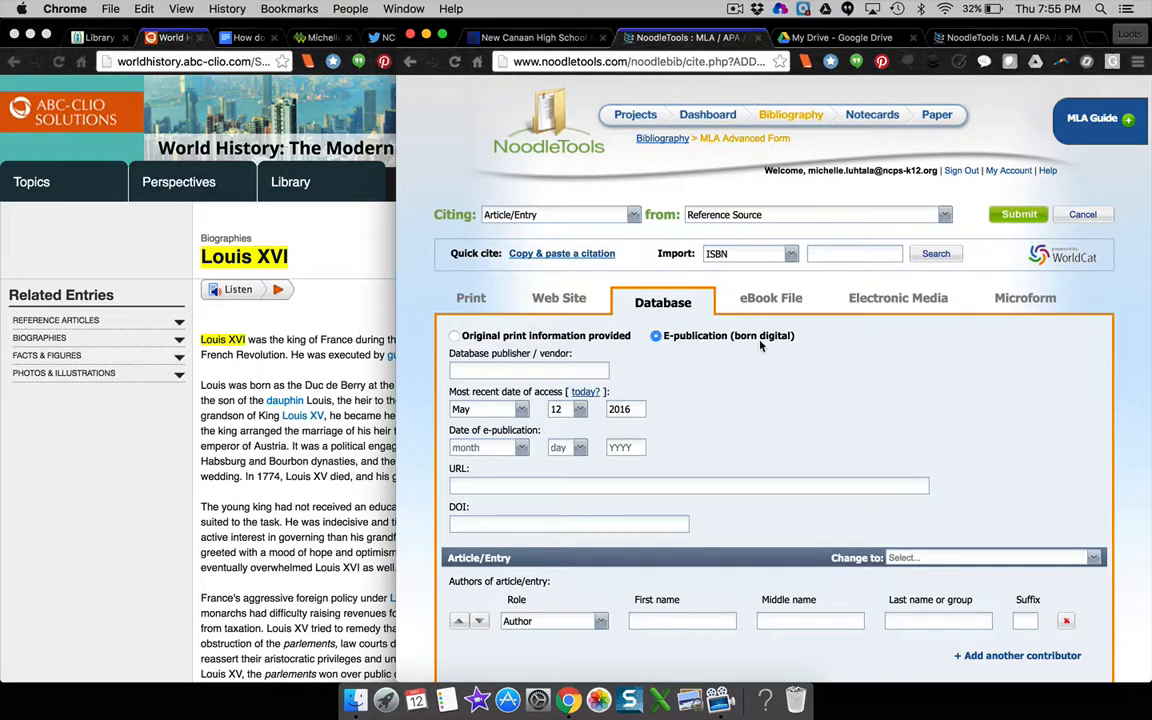
Enter ABC-CLIO as the database publisher / vendor.
{"action": "left_click", "coordinate": [502, 368]}
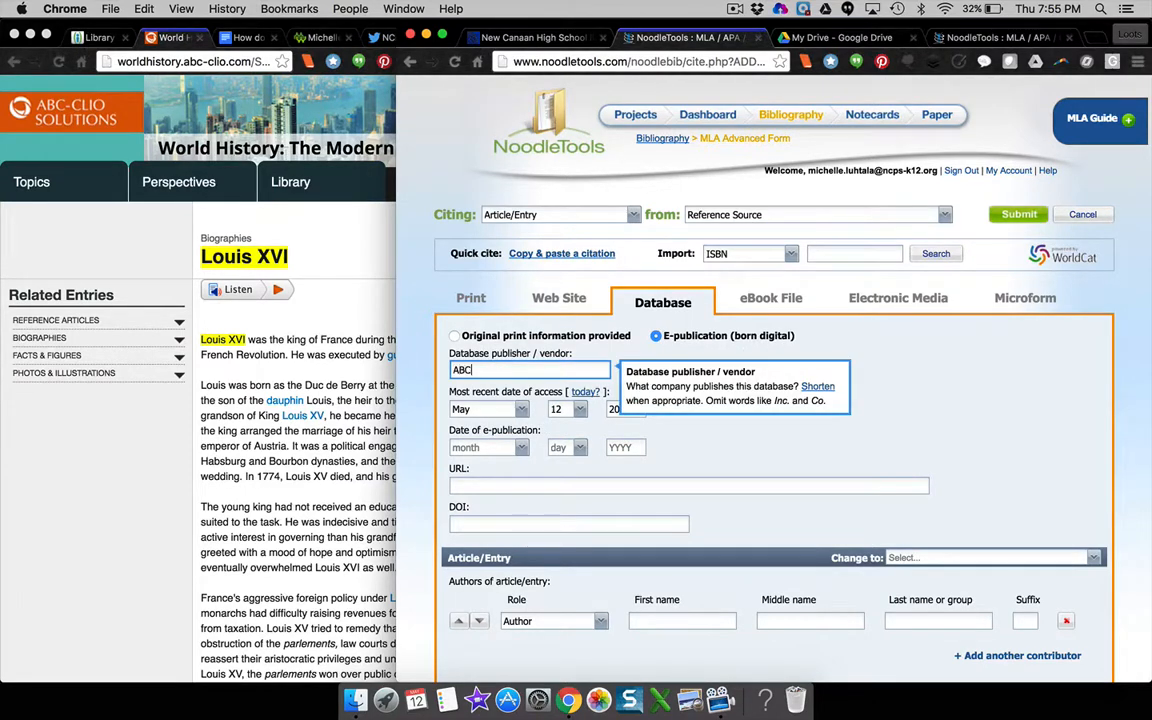
{"action": "type", "text": "ABC-CLIO"}
{"action": "left_click", "coordinate": [916, 421]}
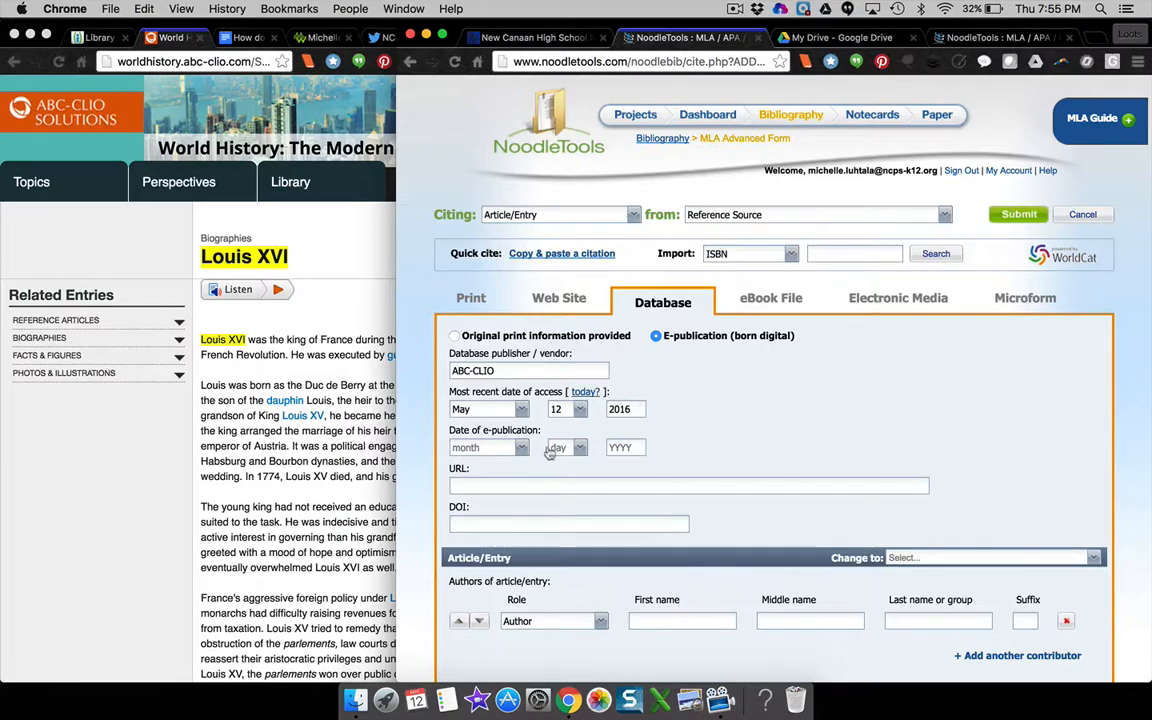
Check the MLA citation under the Louis XVI article and set the year of e-publication to 2016.
{"action": "left_click", "coordinate": [625, 447]}
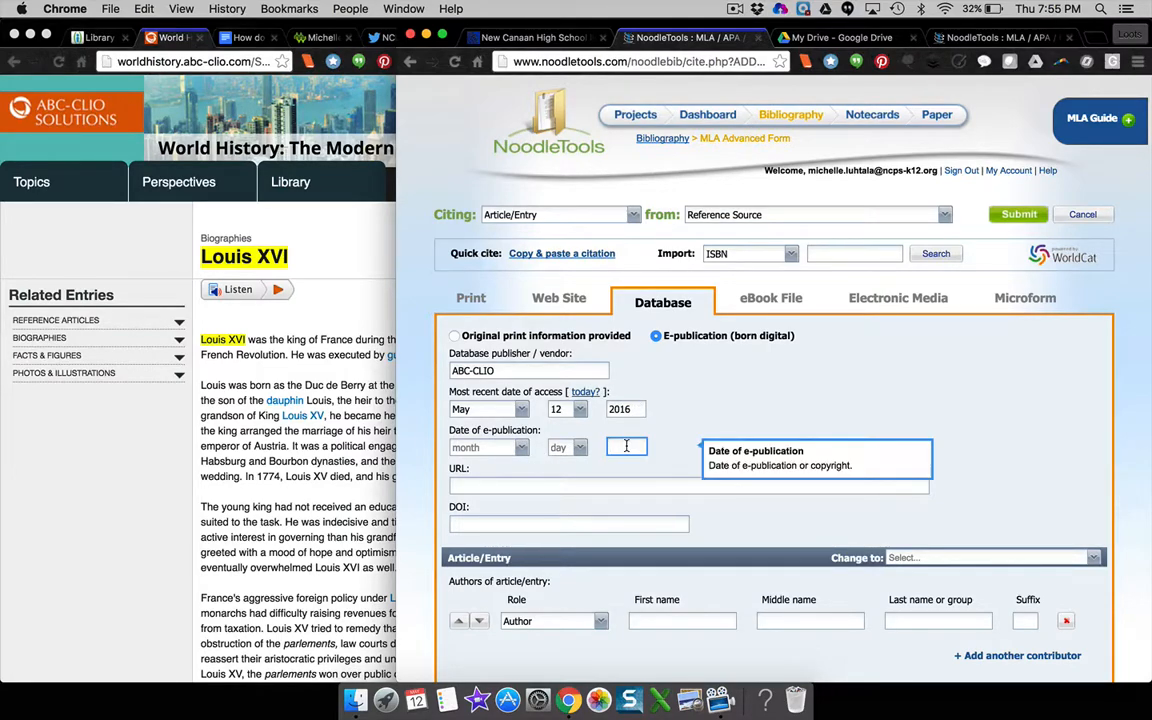
{"action": "scroll", "coordinate": [272, 455], "scroll_direction": "down", "scroll_amount": 10}
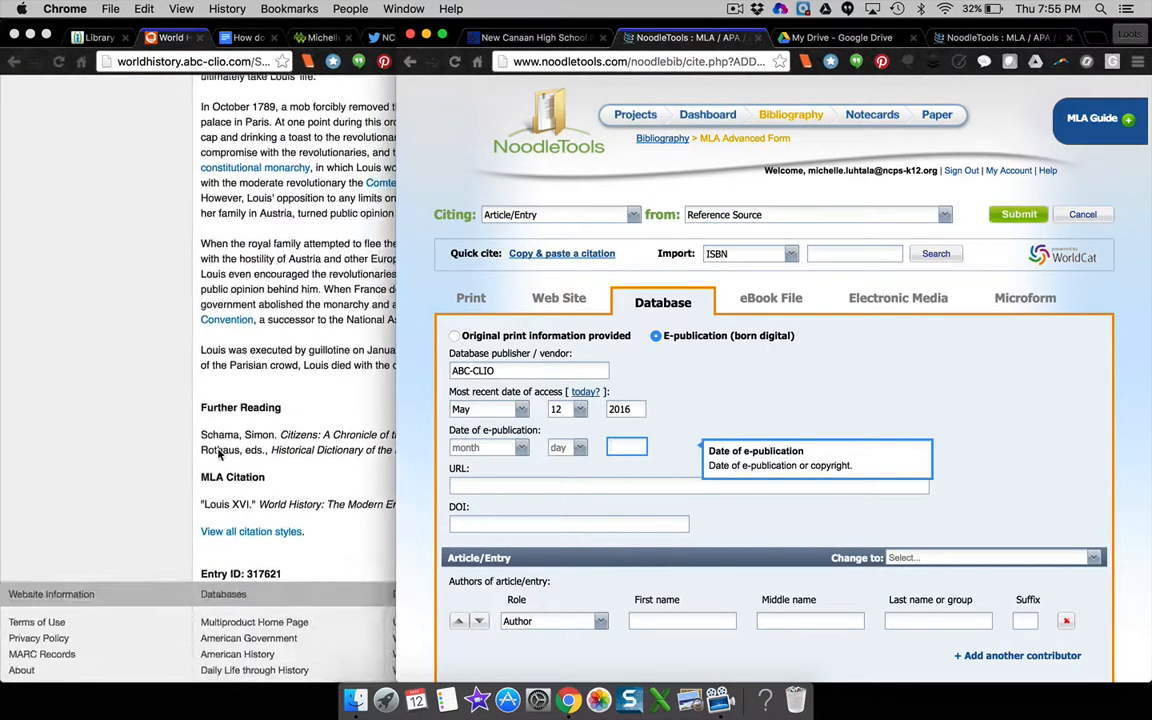
{"action": "scroll", "coordinate": [230, 453], "scroll_direction": "right", "scroll_amount": 3}
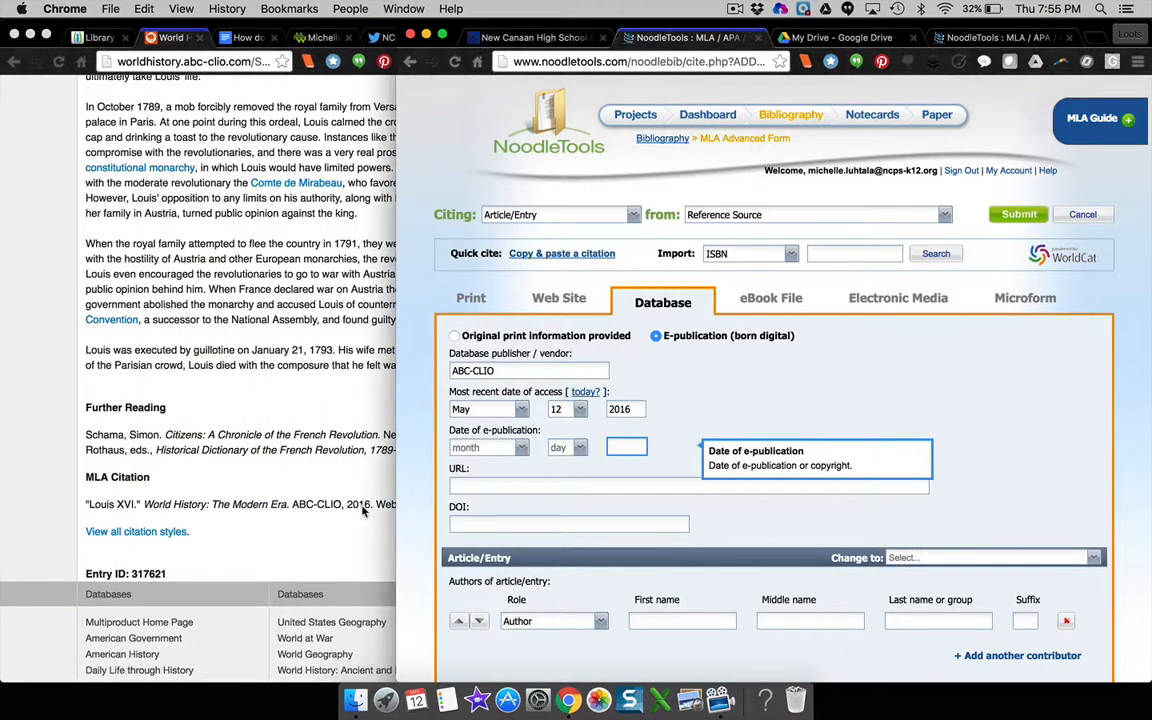
{"action": "left_click", "coordinate": [621, 446]}
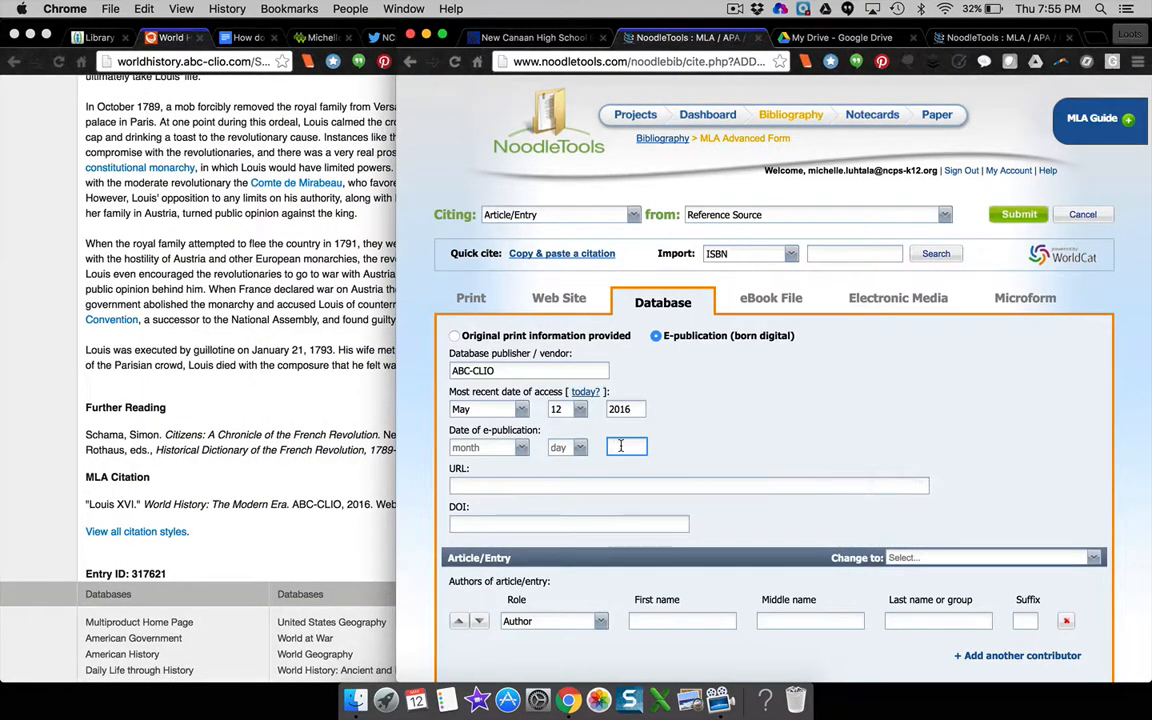
{"action": "type", "text": "2016"}
{"action": "left_click", "coordinate": [691, 438]}
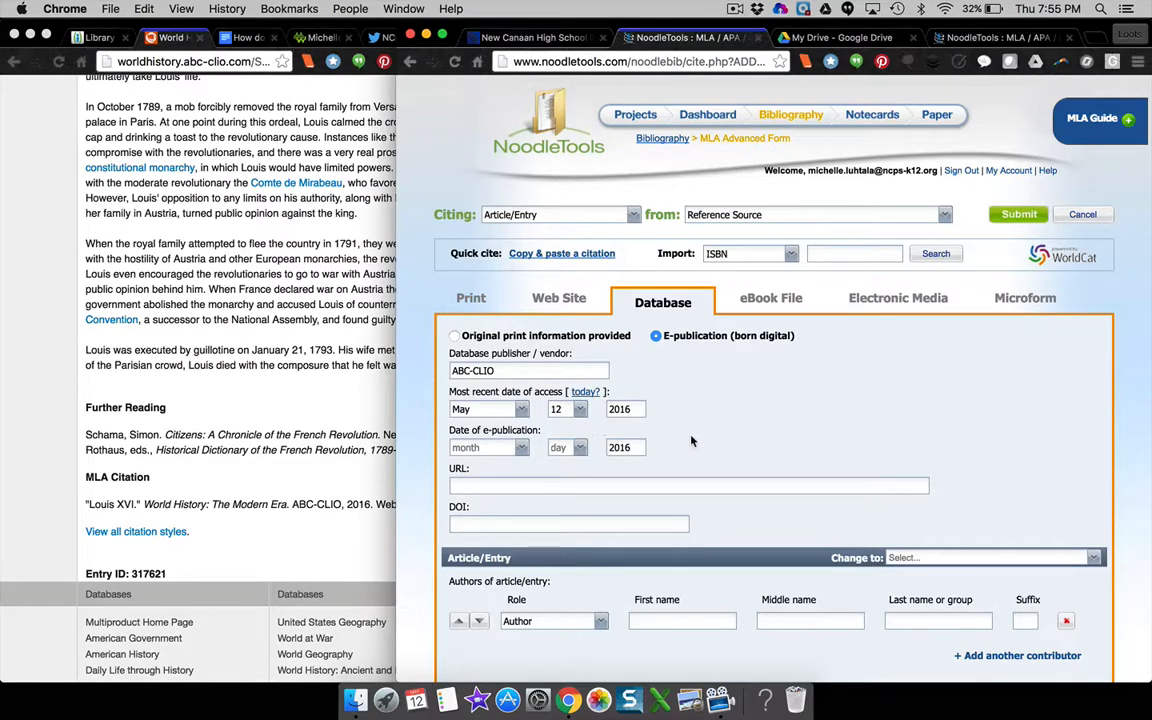
{"action": "left_click", "coordinate": [486, 484]}
{"action": "scroll", "coordinate": [233, 329], "scroll_direction": "up", "scroll_amount": 10}
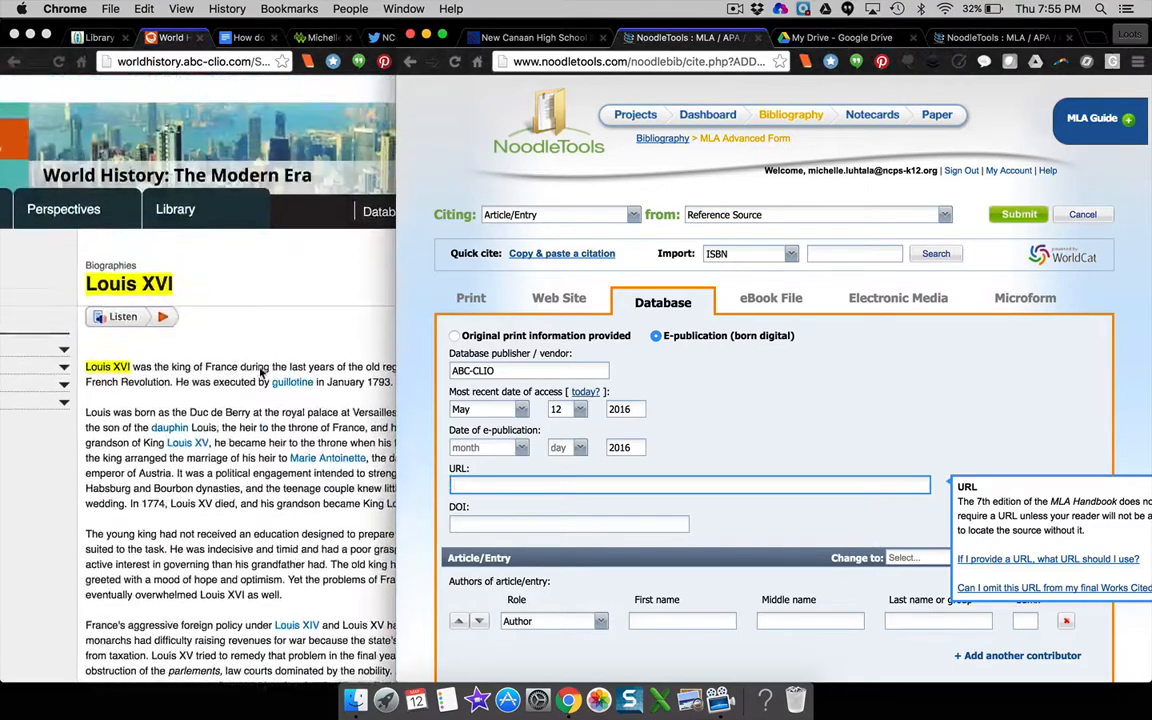
{"action": "left_click", "coordinate": [250, 62]}
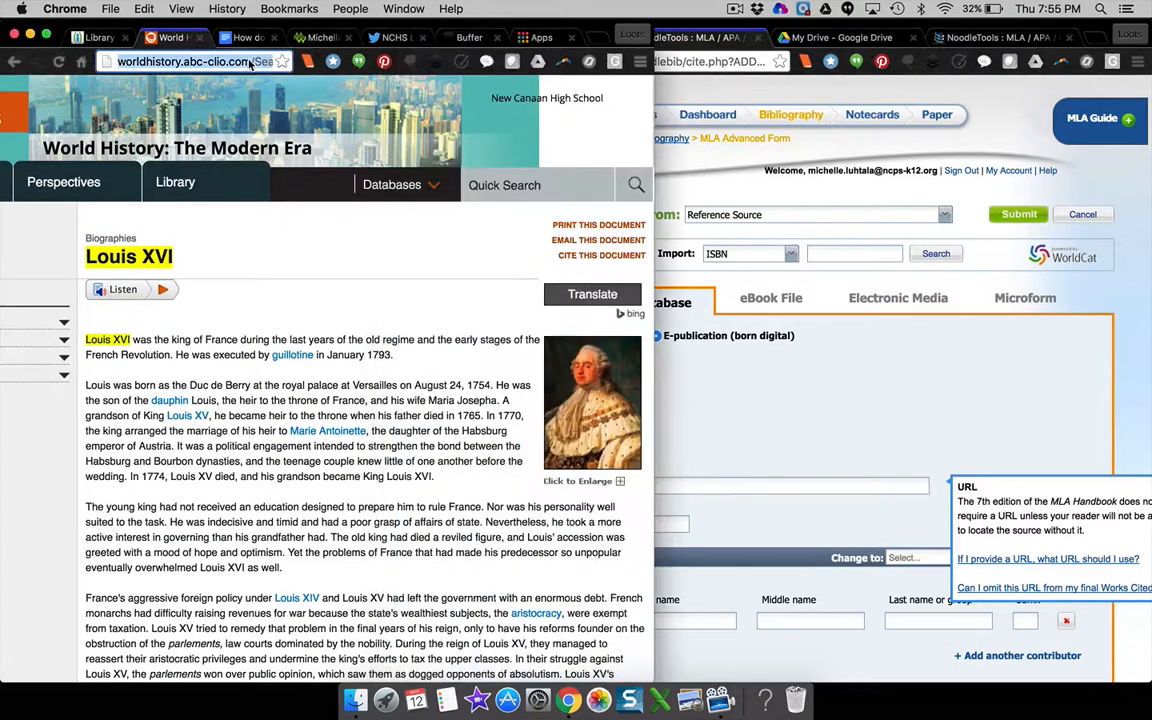
{"action": "left_click", "coordinate": [249, 61]}
{"action": "left_click_drag", "start_coordinate": [249, 61], "coordinate": [101, 61]}
{"action": "key", "text": "super+c"}
{"action": "left_click", "coordinate": [679, 372]}
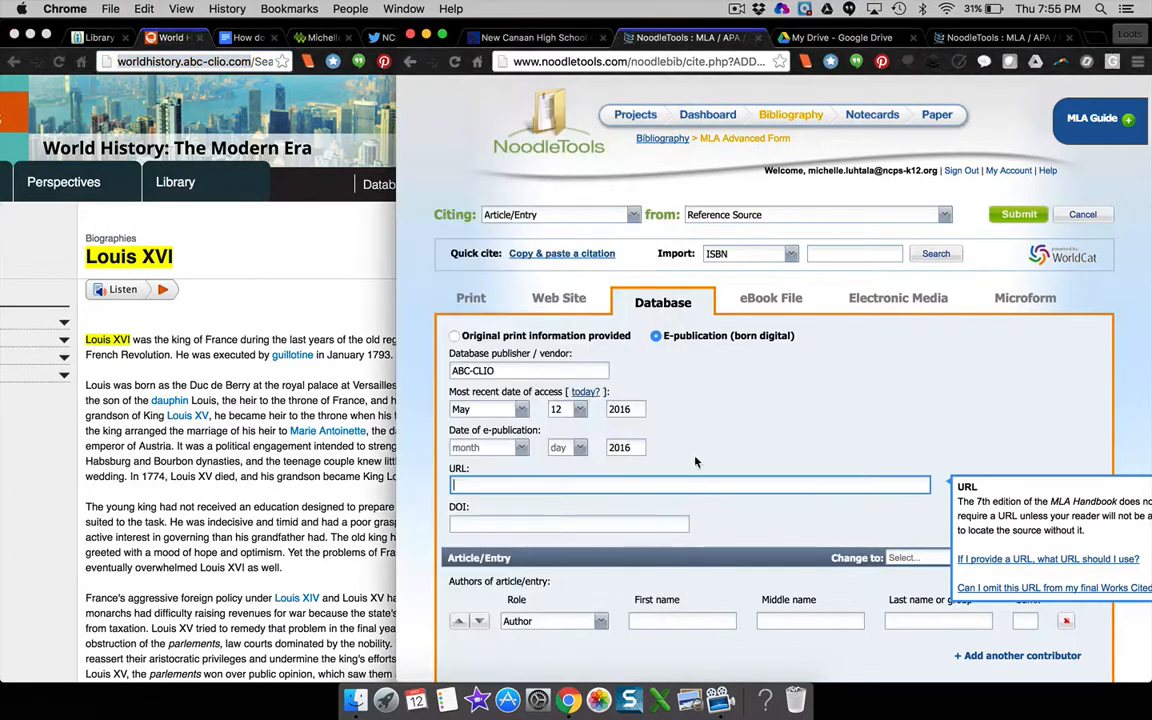
{"action": "left_click", "coordinate": [572, 485]}
{"action": "key", "text": "super+v"}
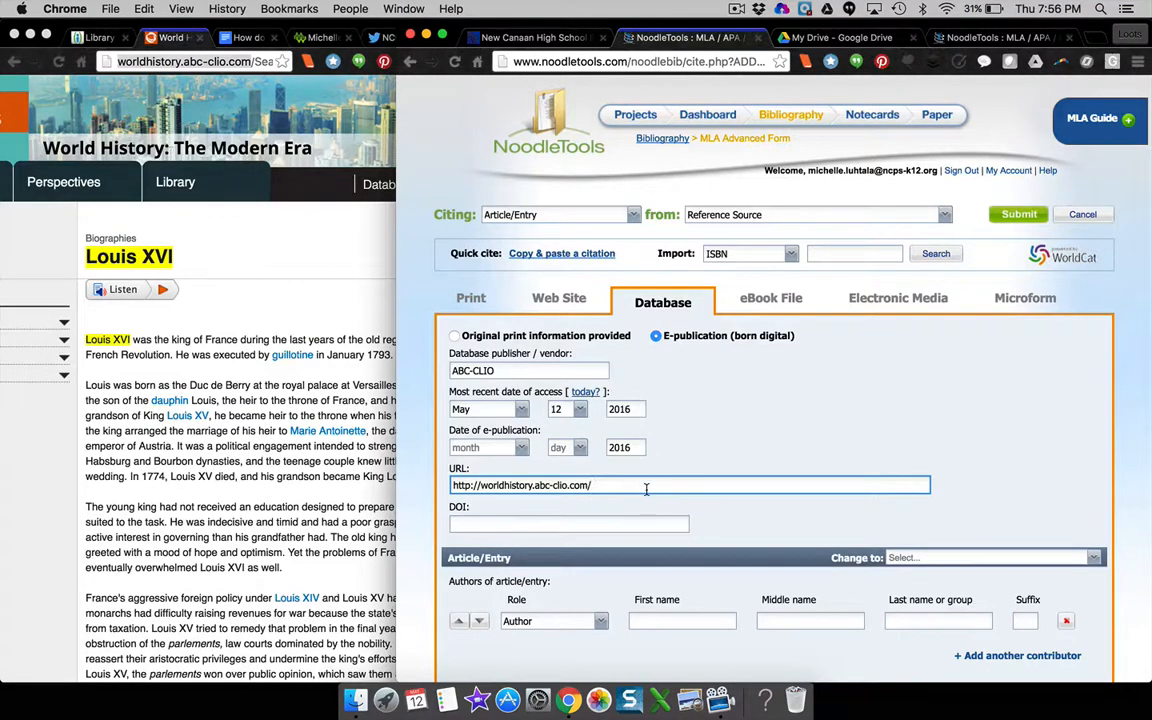
Copy the heading "Louis XVI" from the ABC-CLIO article into the citation's article/entry title.
{"action": "scroll", "coordinate": [646, 485], "scroll_direction": "down", "scroll_amount": 3}
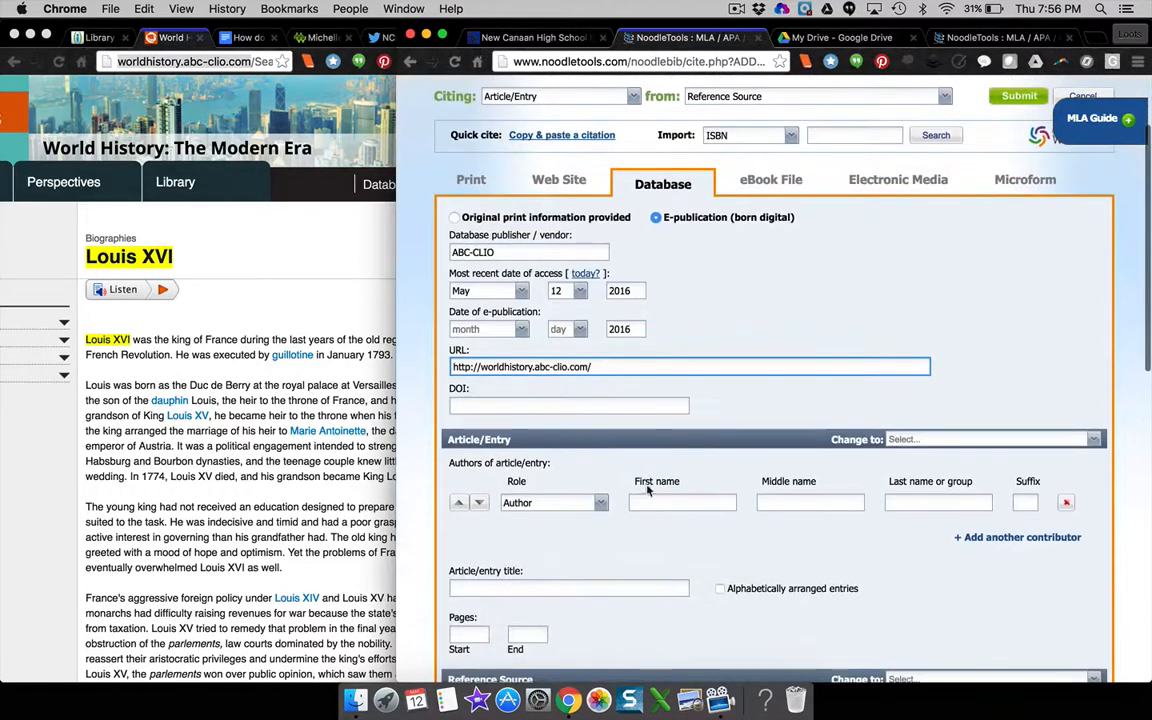
{"action": "scroll", "coordinate": [602, 517], "scroll_direction": "down", "scroll_amount": 1}
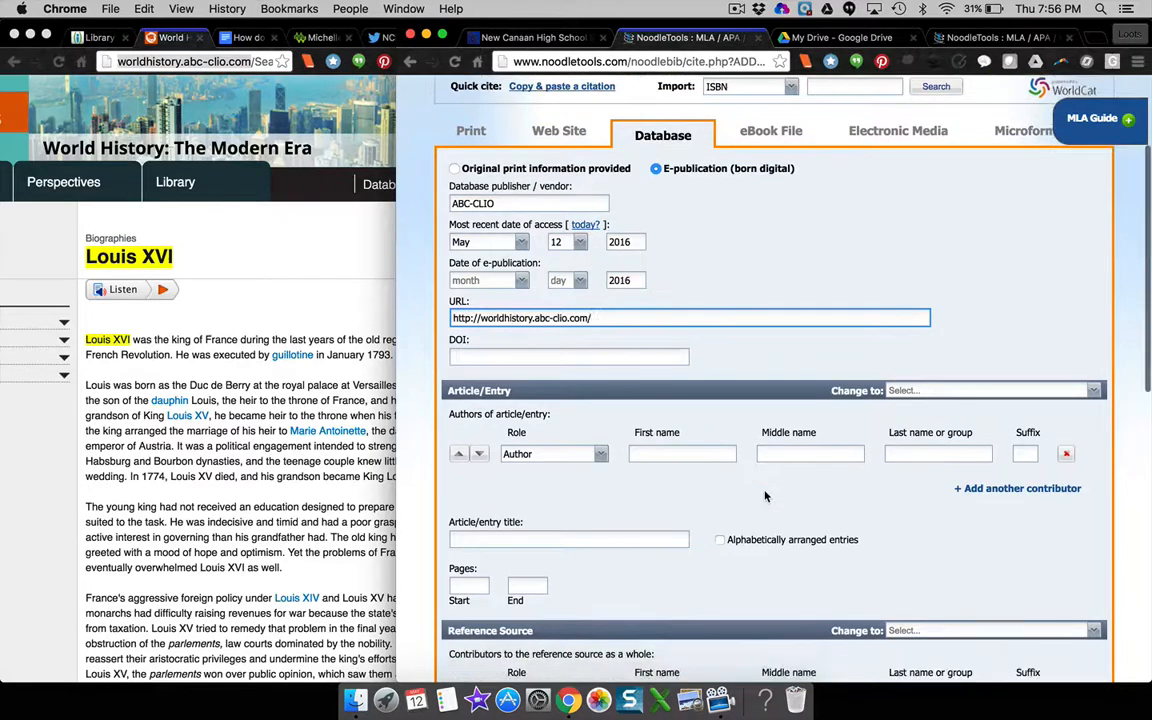
{"action": "left_click", "coordinate": [172, 235]}
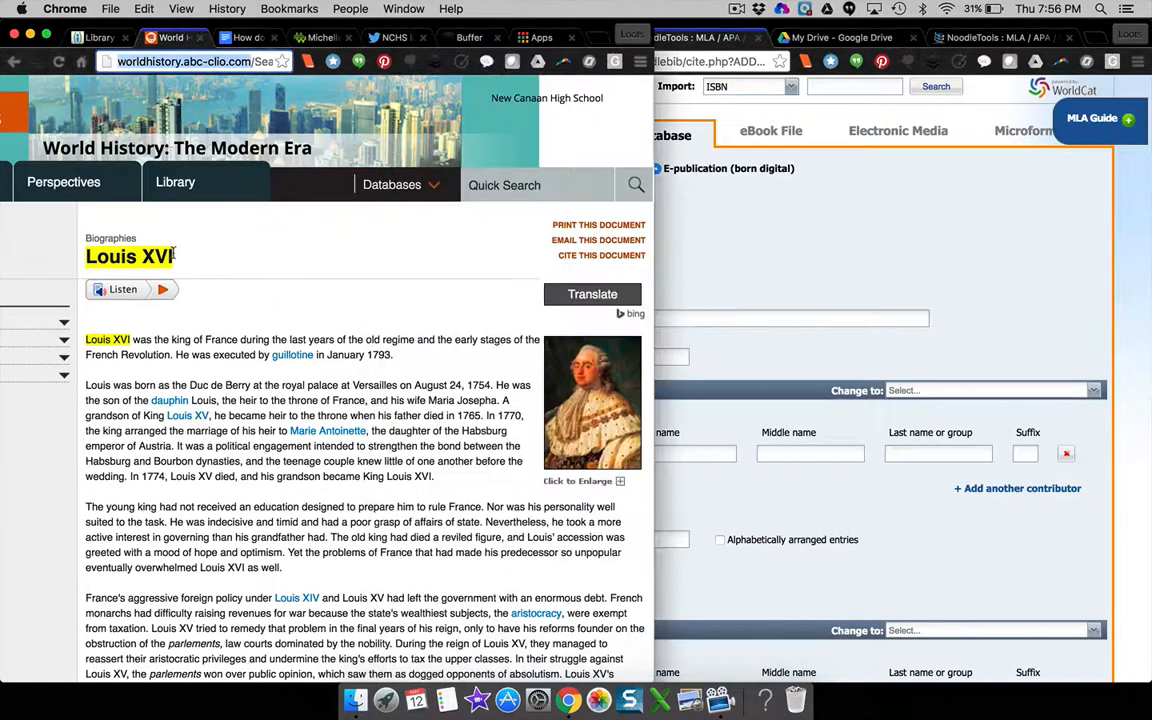
{"action": "left_click_drag", "start_coordinate": [174, 254], "coordinate": [84, 263]}
{"action": "key", "text": "super+c"}
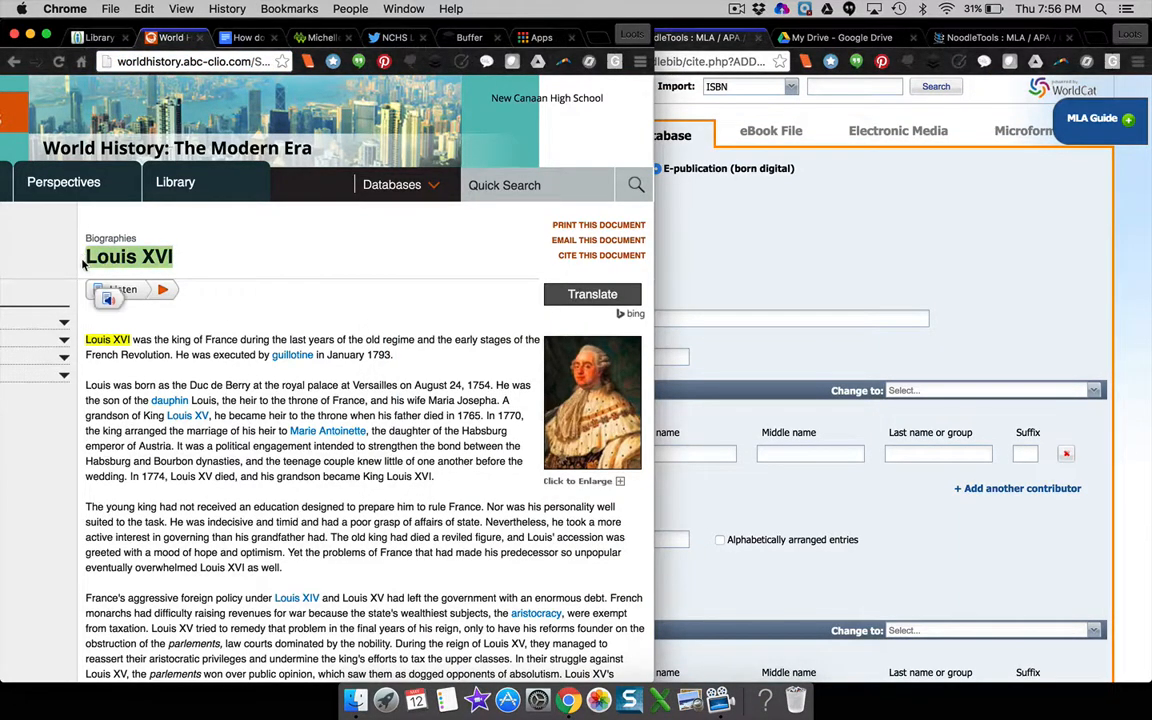
{"action": "left_click", "coordinate": [740, 237]}
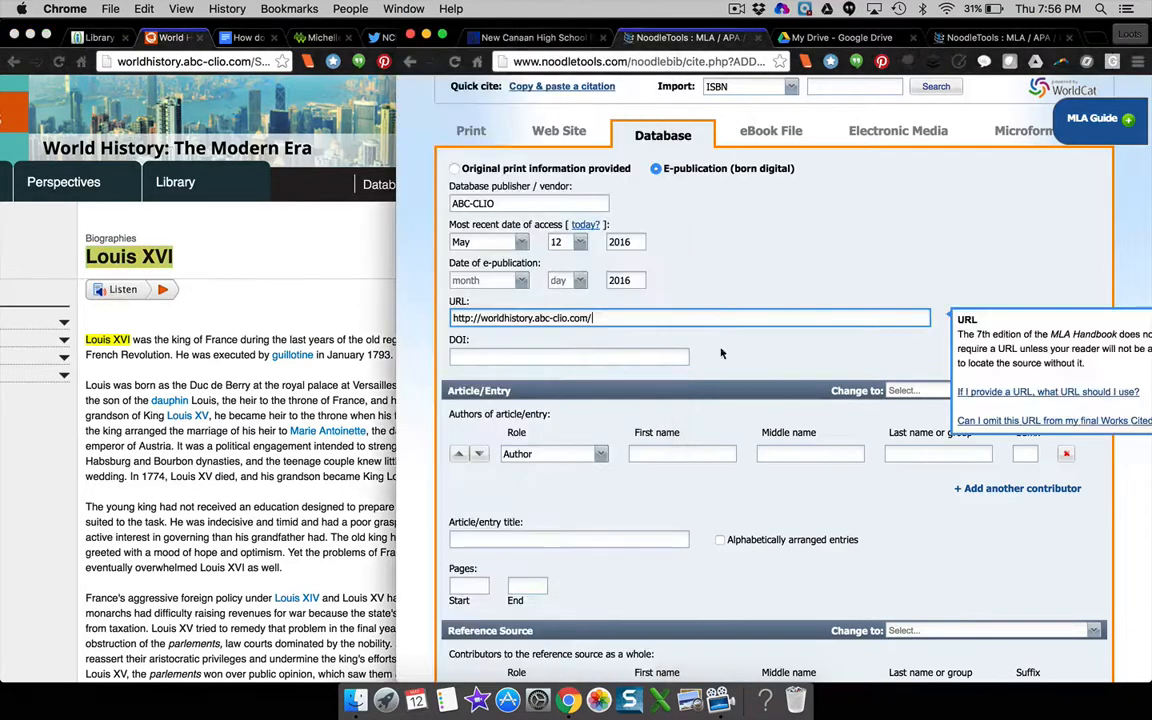
{"action": "left_click", "coordinate": [527, 537]}
{"action": "key", "text": "super+v"}
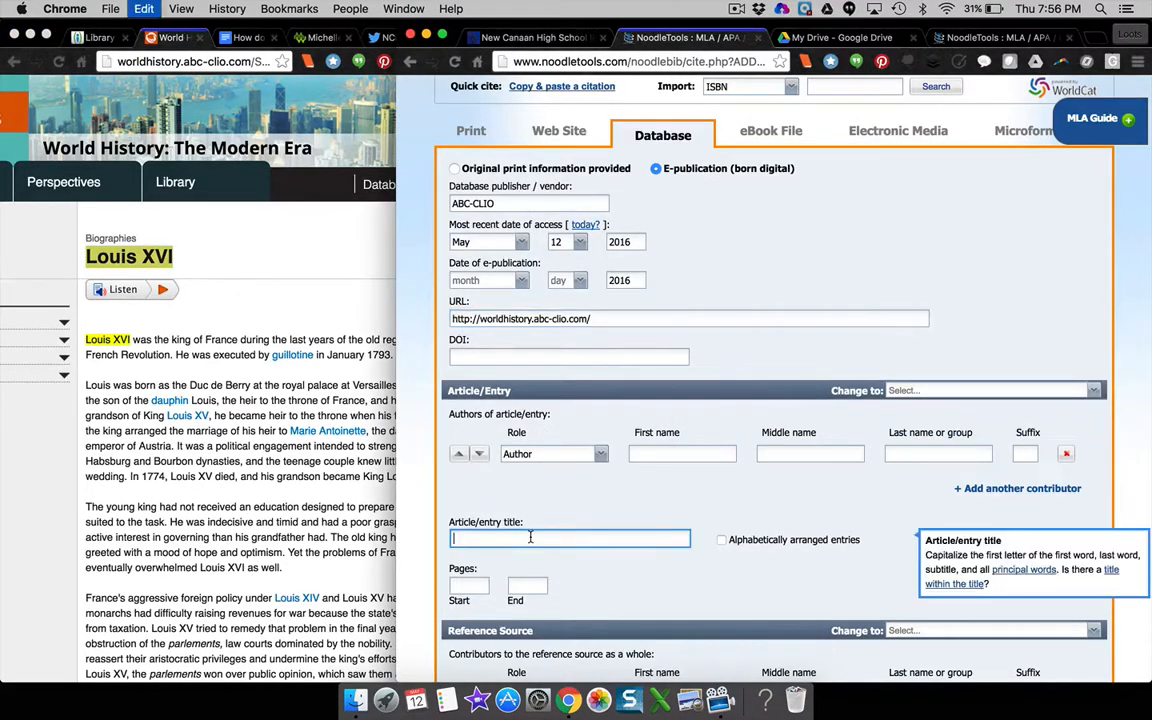
Enter "World History: The Modern Era" as the title of the encyclopedia in the reference source details.
{"action": "scroll", "coordinate": [503, 455], "scroll_direction": "down", "scroll_amount": 3}
{"action": "scroll", "coordinate": [562, 512], "scroll_direction": "down", "scroll_amount": 1}
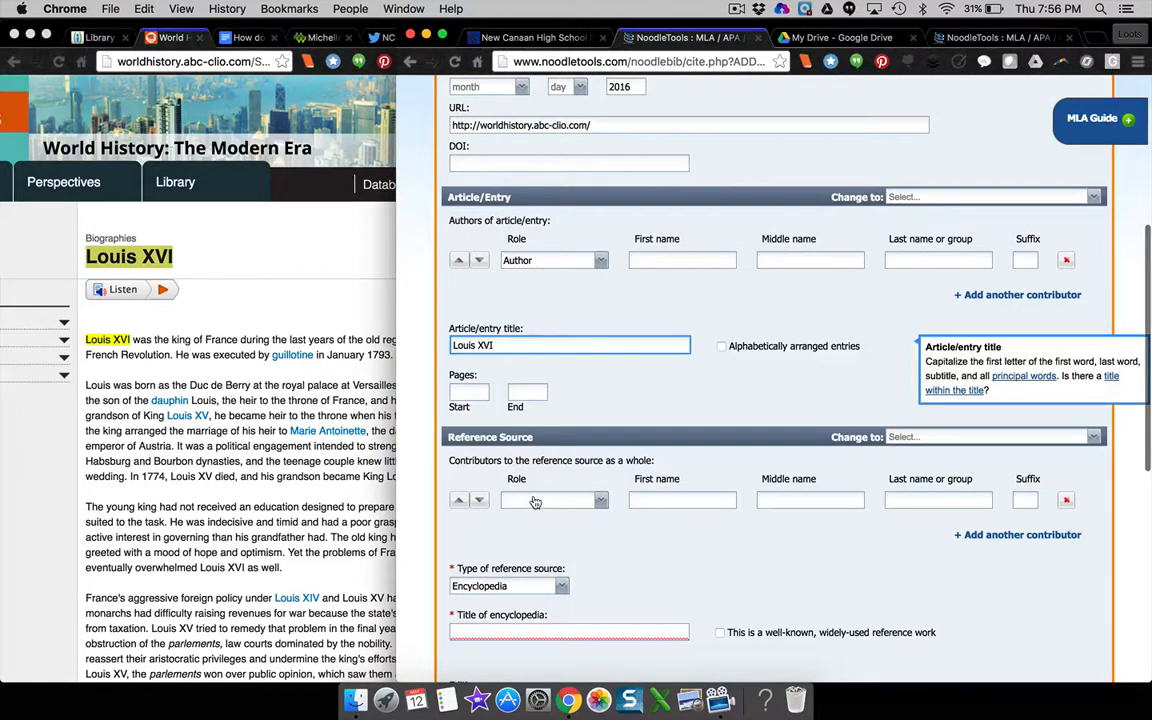
{"action": "scroll", "coordinate": [513, 414], "scroll_direction": "down", "scroll_amount": 3}
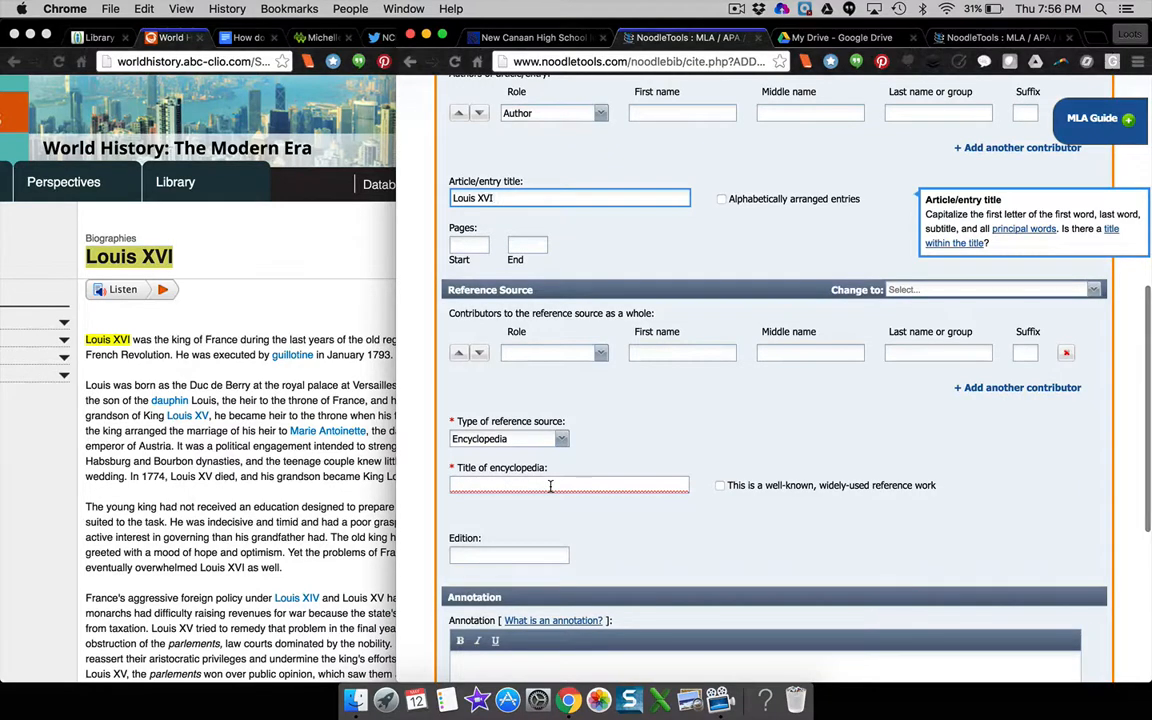
{"action": "left_click", "coordinate": [550, 484]}
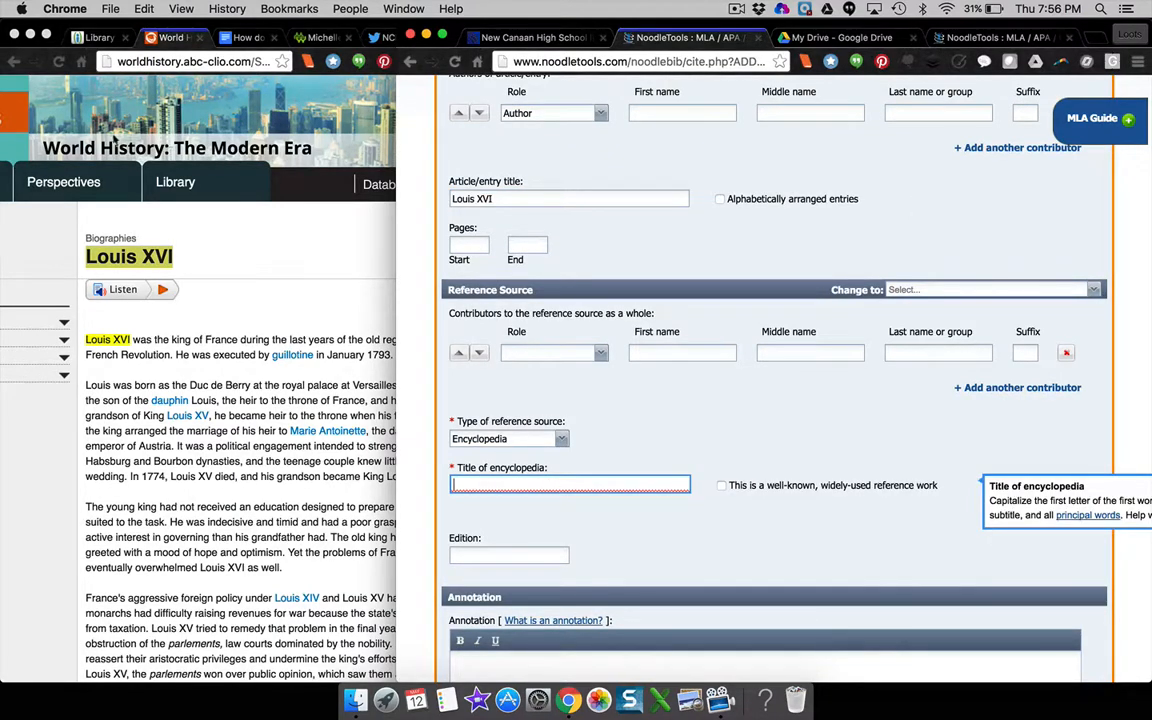
{"action": "left_click", "coordinate": [479, 484]}
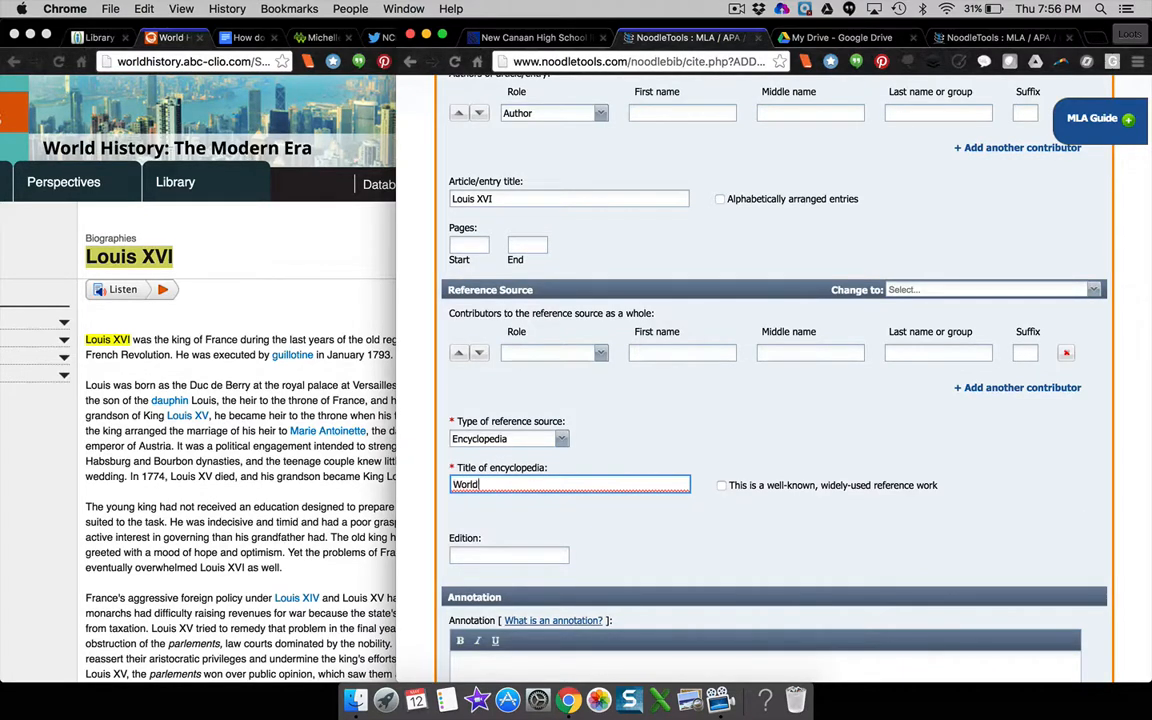
{"action": "type", "text": "History"}
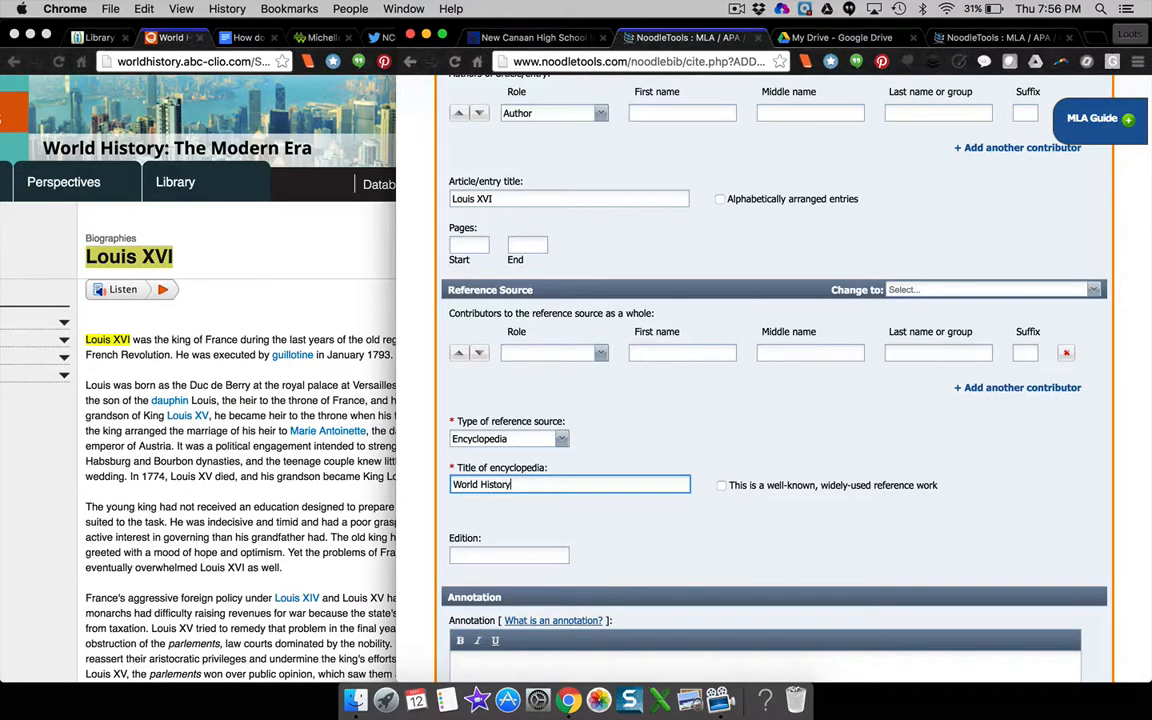
{"action": "type", "text": ": The Modern Era"}
Submit the citation with the annotation left blank and the source included in the final works cited.
{"action": "scroll", "coordinate": [548, 484], "scroll_direction": "down", "scroll_amount": 3}
{"action": "scroll", "coordinate": [548, 484], "scroll_direction": "down", "scroll_amount": 4}
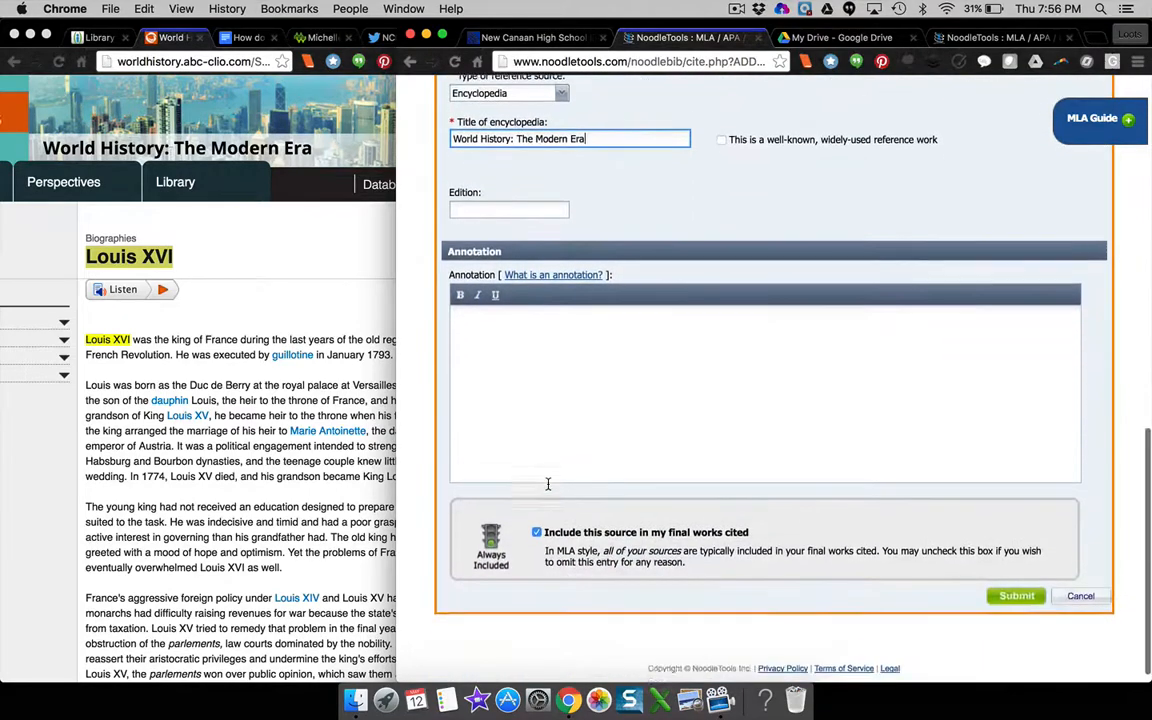
{"action": "left_click", "coordinate": [500, 311]}
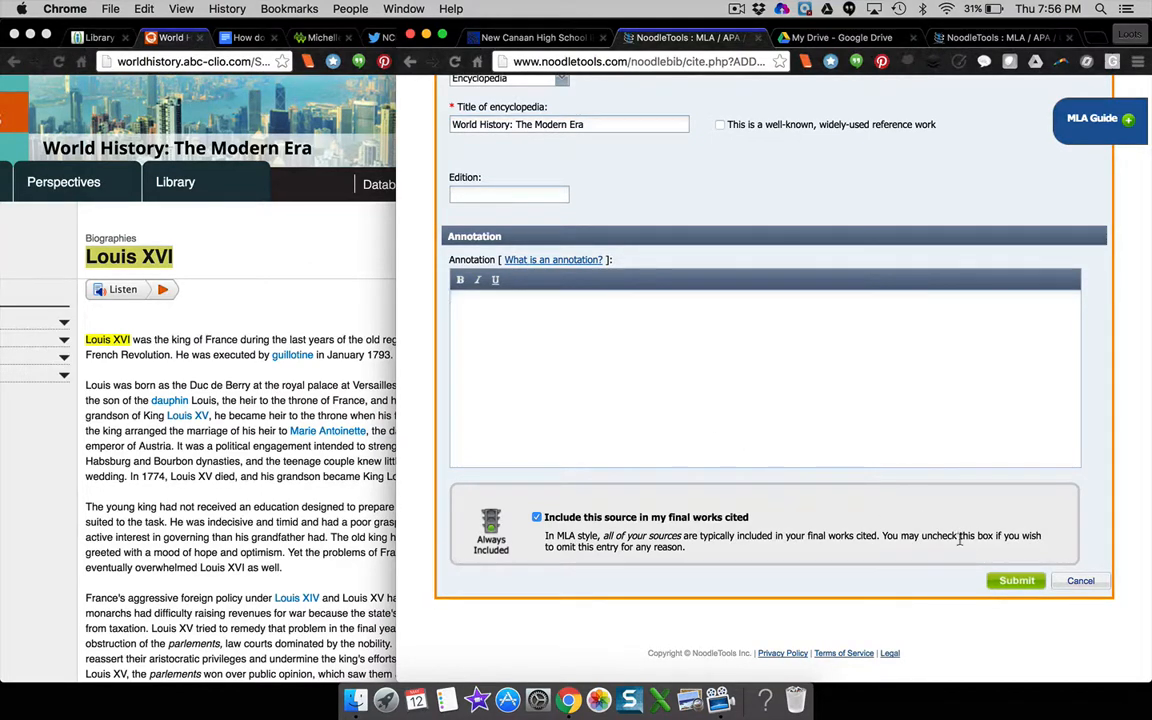
{"action": "left_click", "coordinate": [1013, 581]}
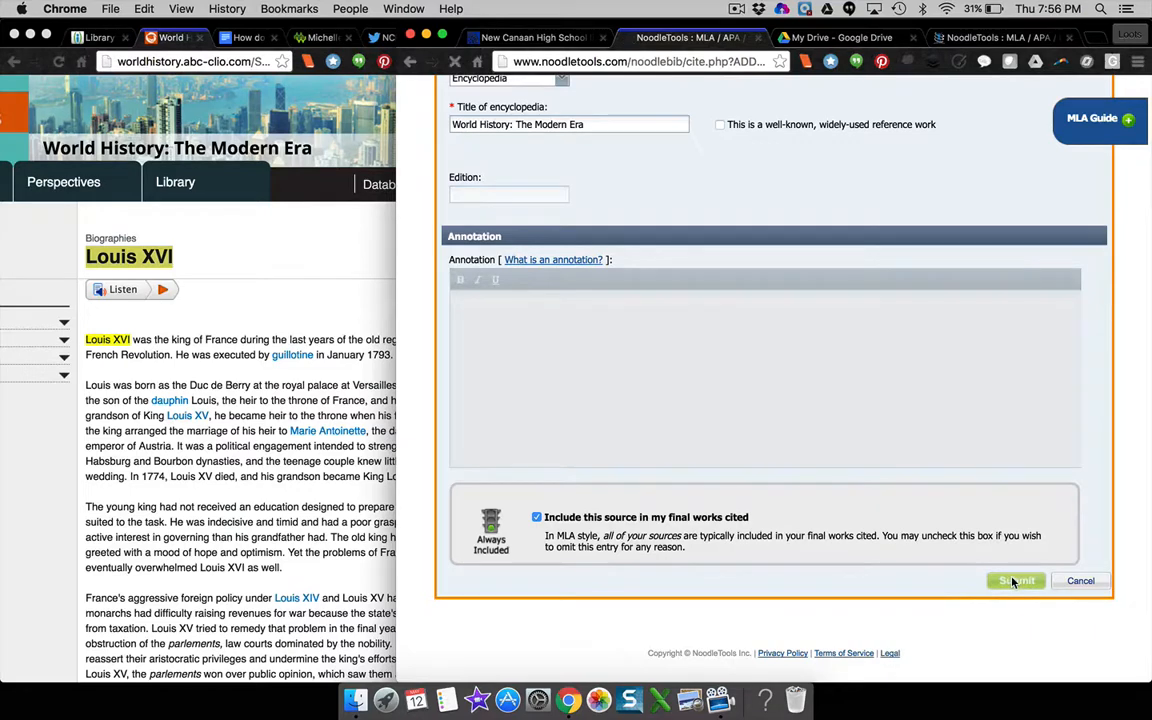